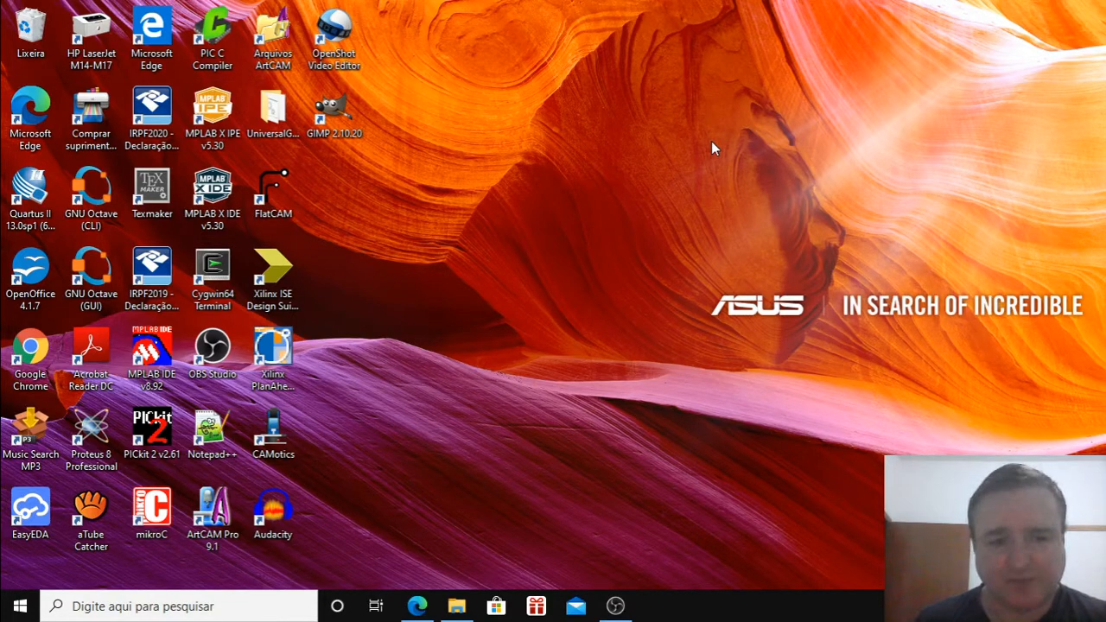
- Switch to Microsoft Edge and review the Cygwin home page for the setup-x86_64.exe installer, then minimize the browser
{"action": "left_click", "coordinate": [418, 607]}
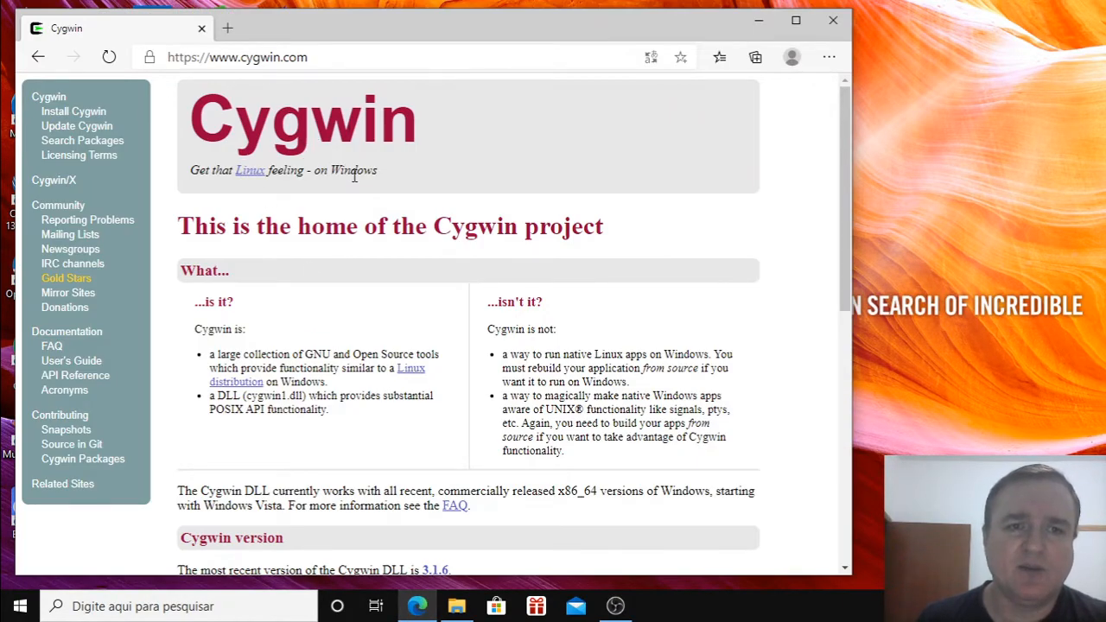
{"action": "scroll", "coordinate": [363, 177], "scroll_direction": "down", "scroll_amount": 7}
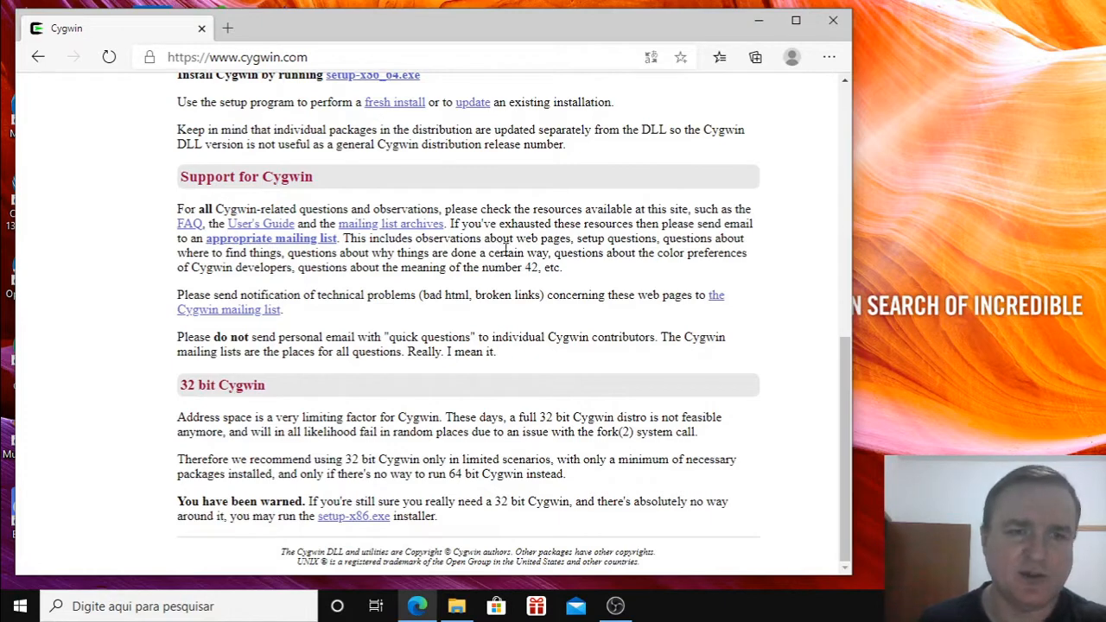
{"action": "scroll", "coordinate": [553, 269], "scroll_direction": "up", "scroll_amount": 1}
{"action": "scroll", "coordinate": [553, 264], "scroll_direction": "up", "scroll_amount": 2}
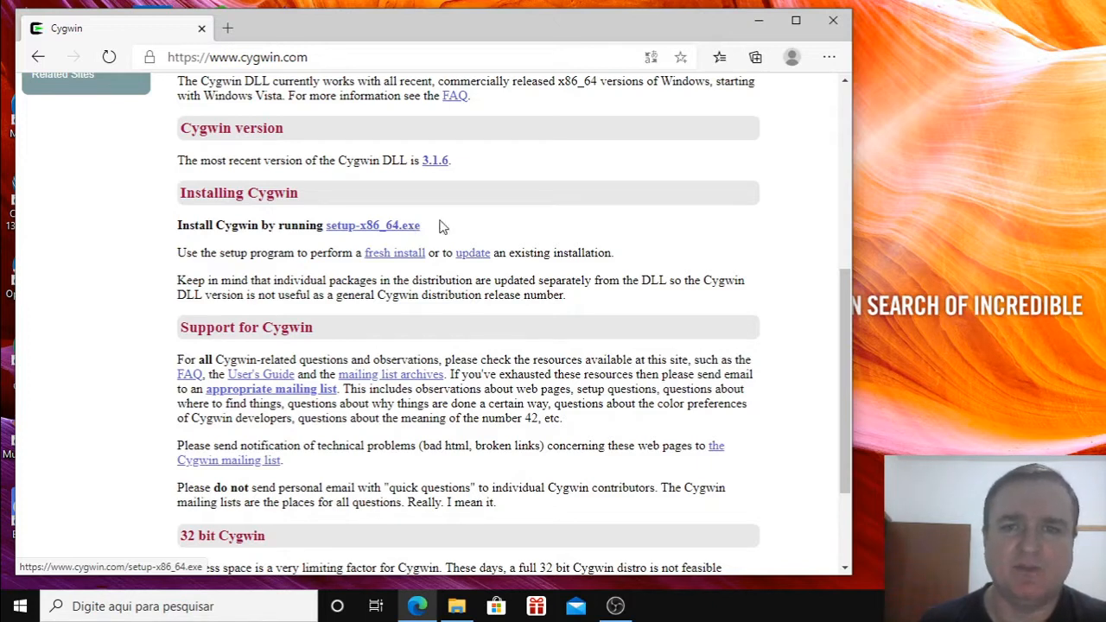
{"action": "left_click", "coordinate": [760, 21]}
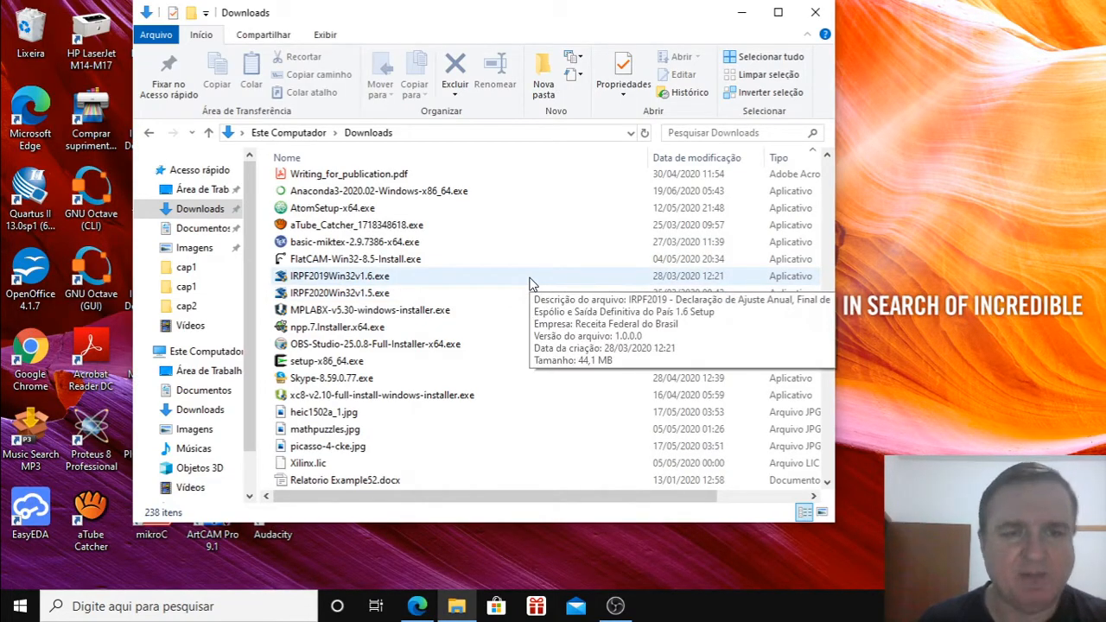
- Run setup-x86_64.exe from the Downloads folder and choose Install from Internet as the download source
{"action": "double_click", "coordinate": [317, 364]}
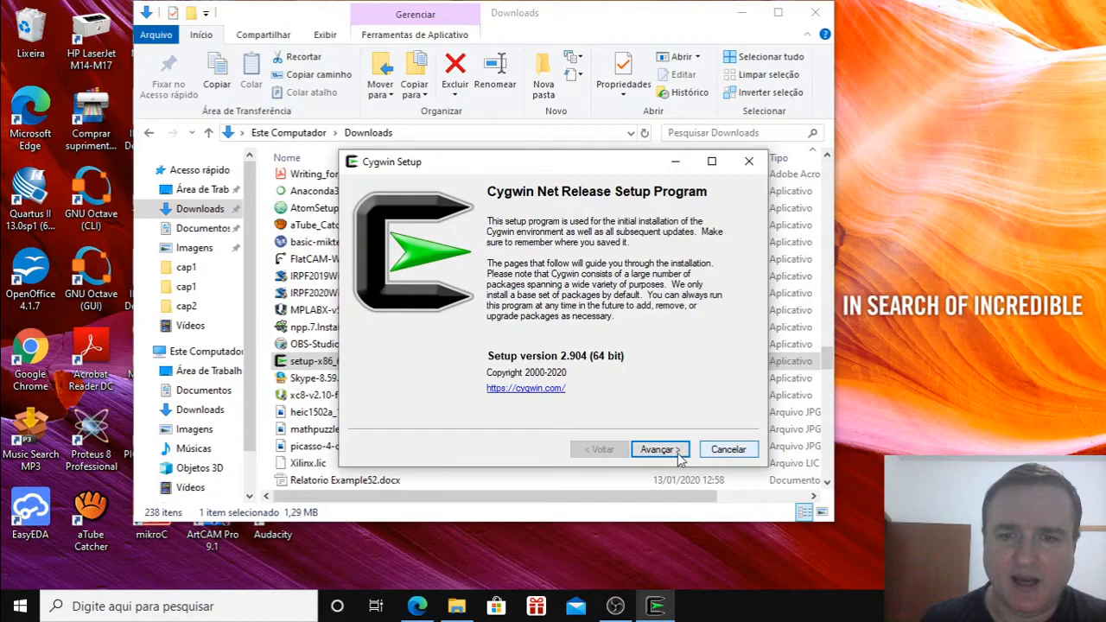
{"action": "left_click", "coordinate": [659, 450]}
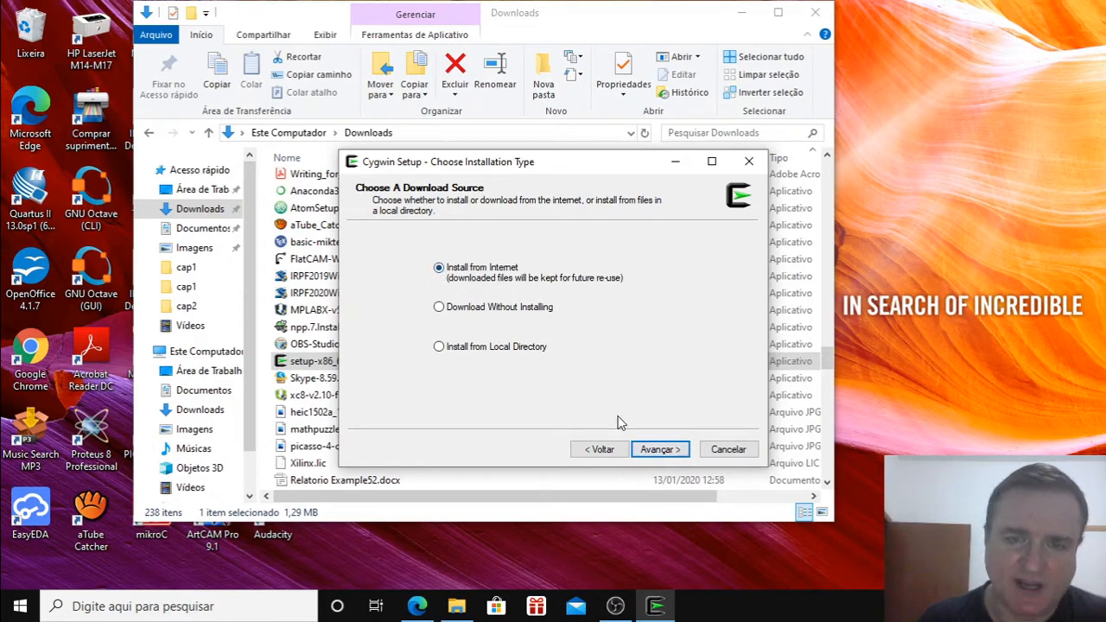
{"action": "left_click", "coordinate": [662, 454]}
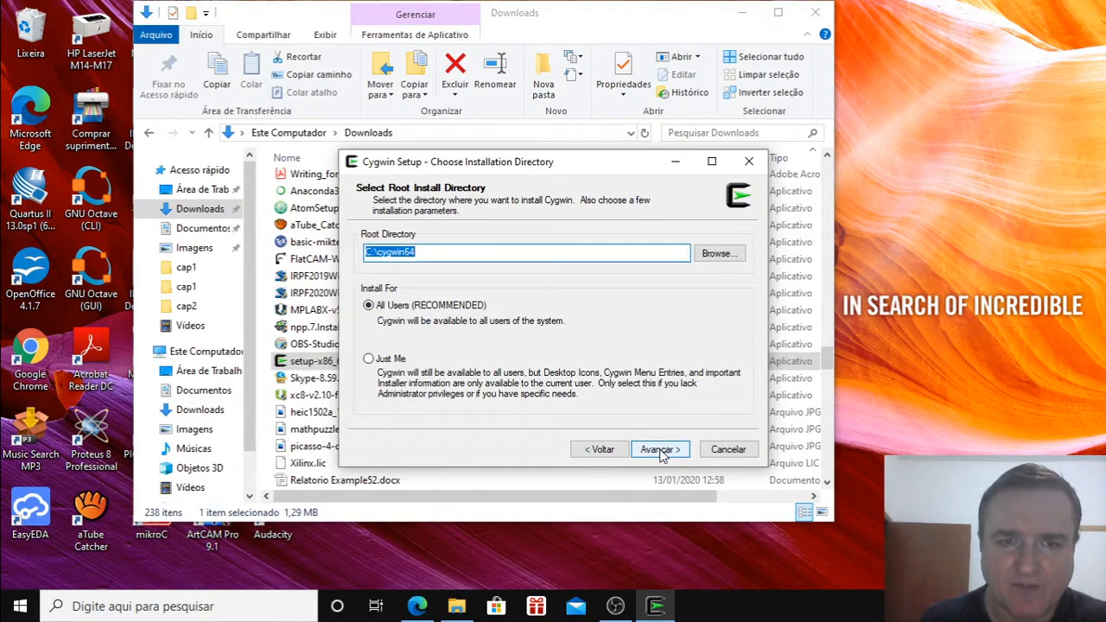
- Switch to File Explorer, inspect the contents of the cygwin64 folder on drive C:, and return to Cygwin Setup
{"action": "left_click", "coordinate": [657, 606]}
{"action": "left_click", "coordinate": [656, 607]}
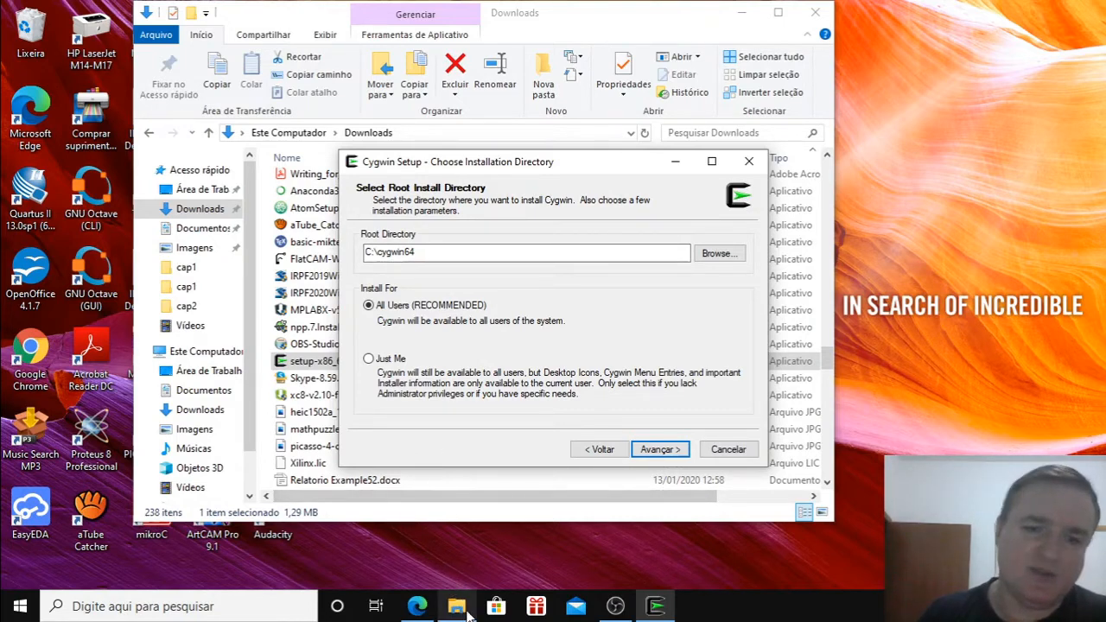
{"action": "mouse_move", "coordinate": [456, 608]}
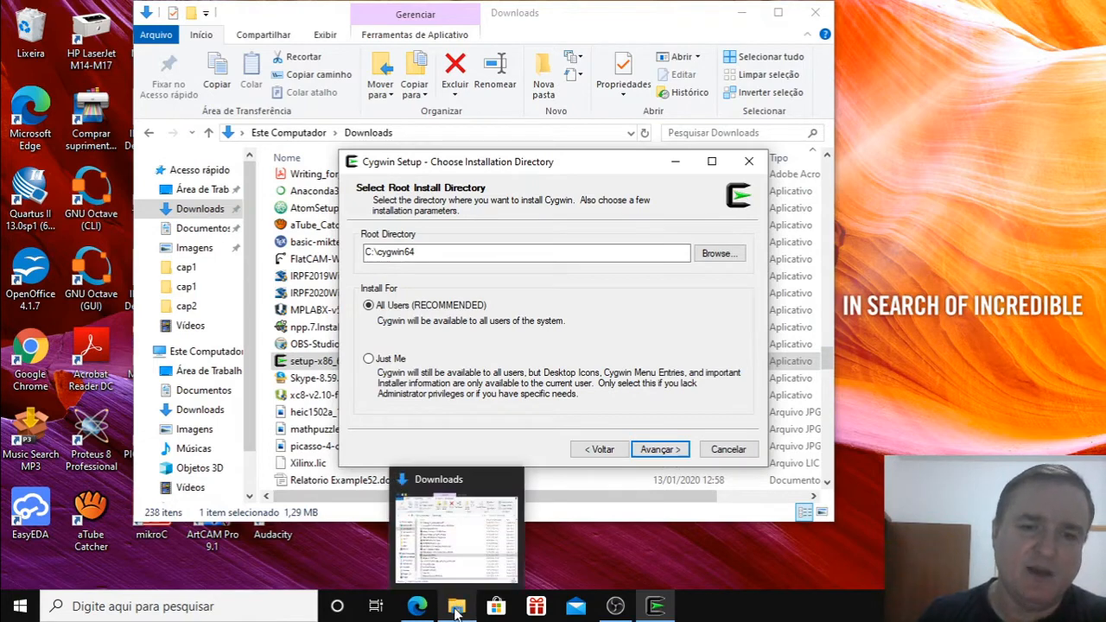
{"action": "left_click", "coordinate": [457, 608]}
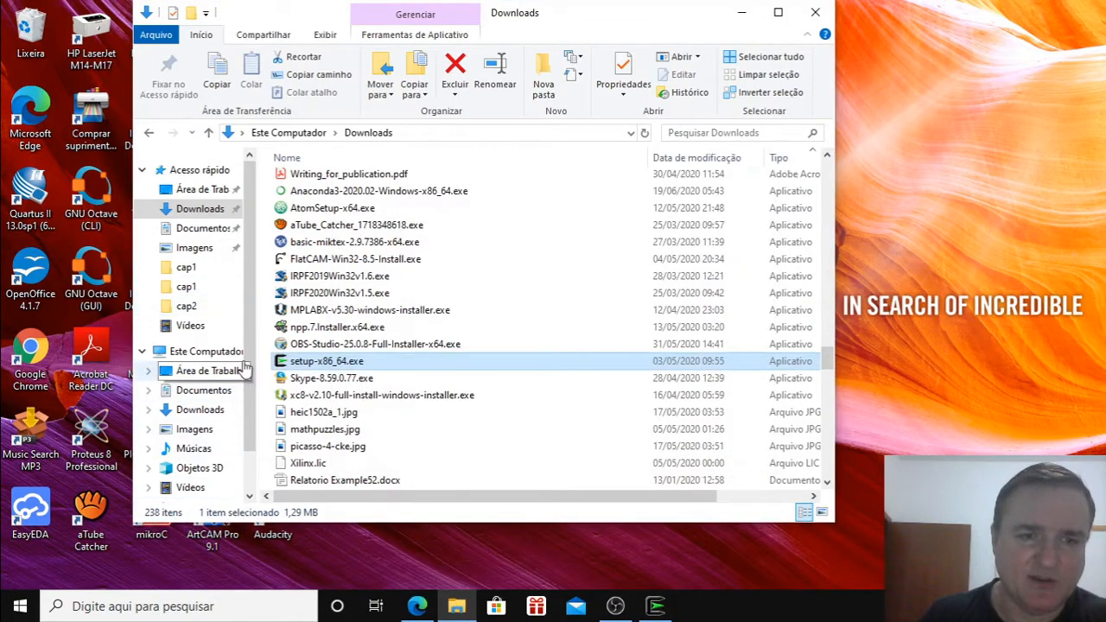
{"action": "scroll", "coordinate": [250, 415], "scroll_direction": "down", "scroll_amount": 1}
{"action": "left_click", "coordinate": [188, 454]}
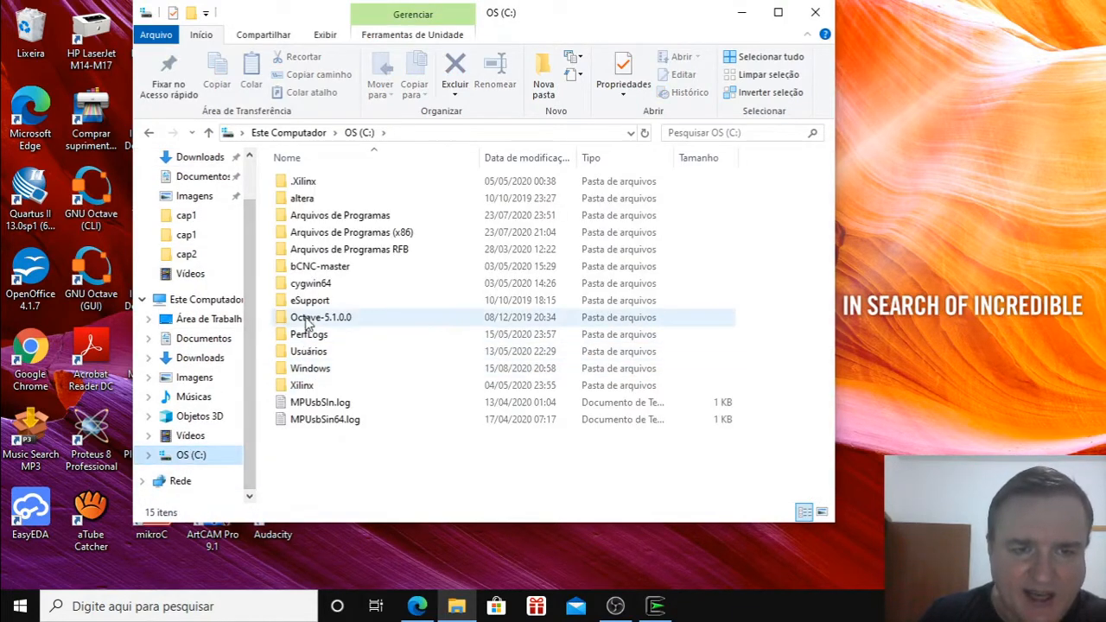
{"action": "double_click", "coordinate": [304, 288]}
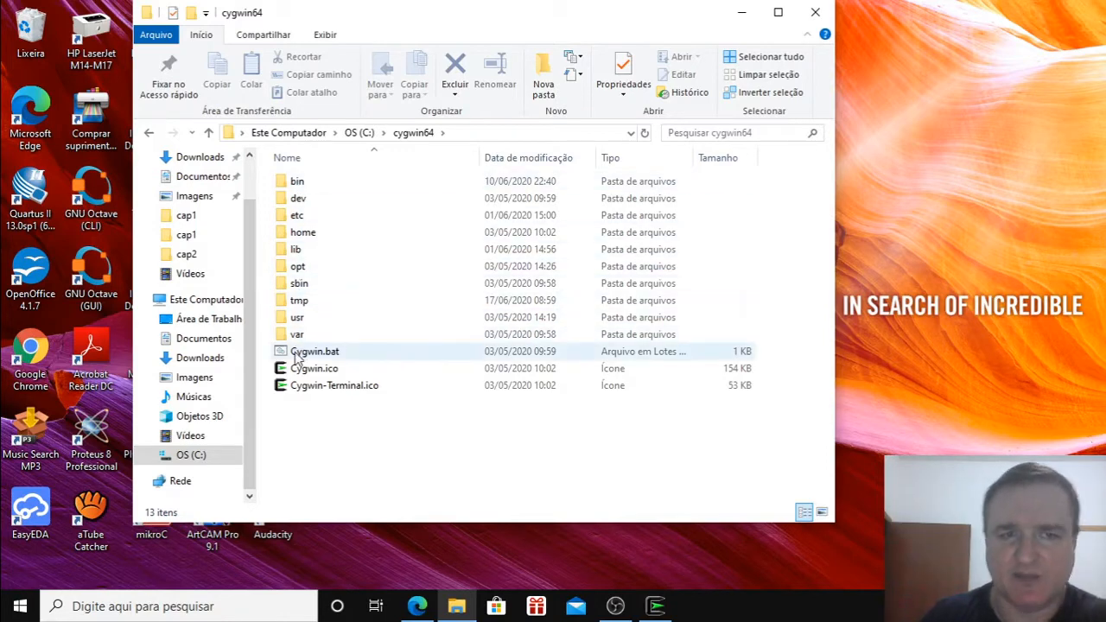
{"action": "left_click", "coordinate": [742, 12]}
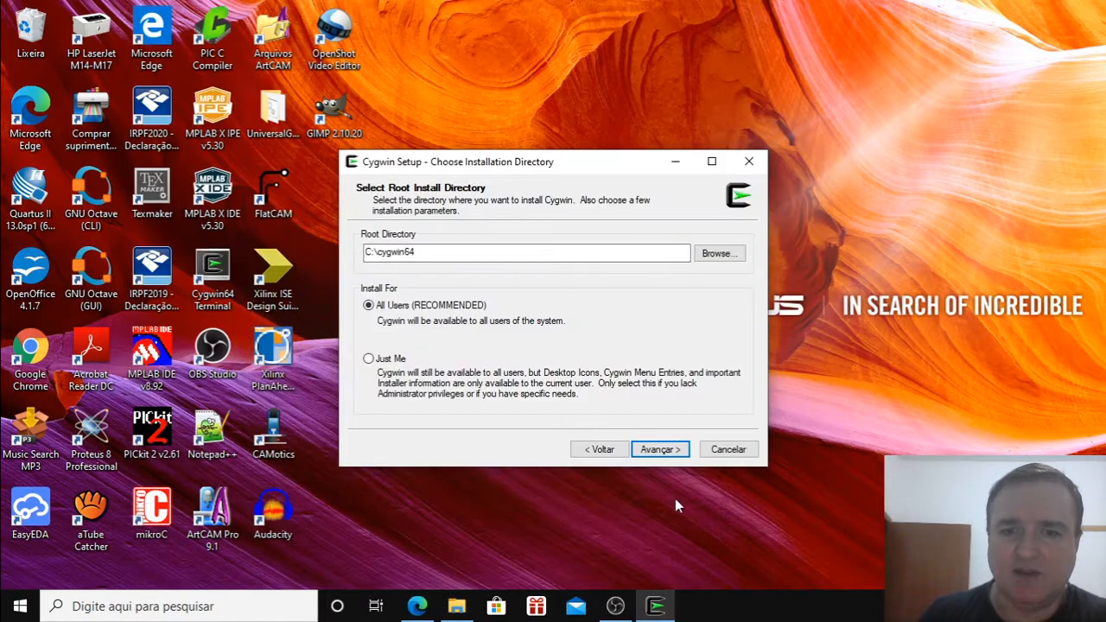
- Accept C:\cygwin64 as root directory for All Users, the Downloads folder for packages, and Use System Proxy Settings
{"action": "left_click", "coordinate": [660, 449]}
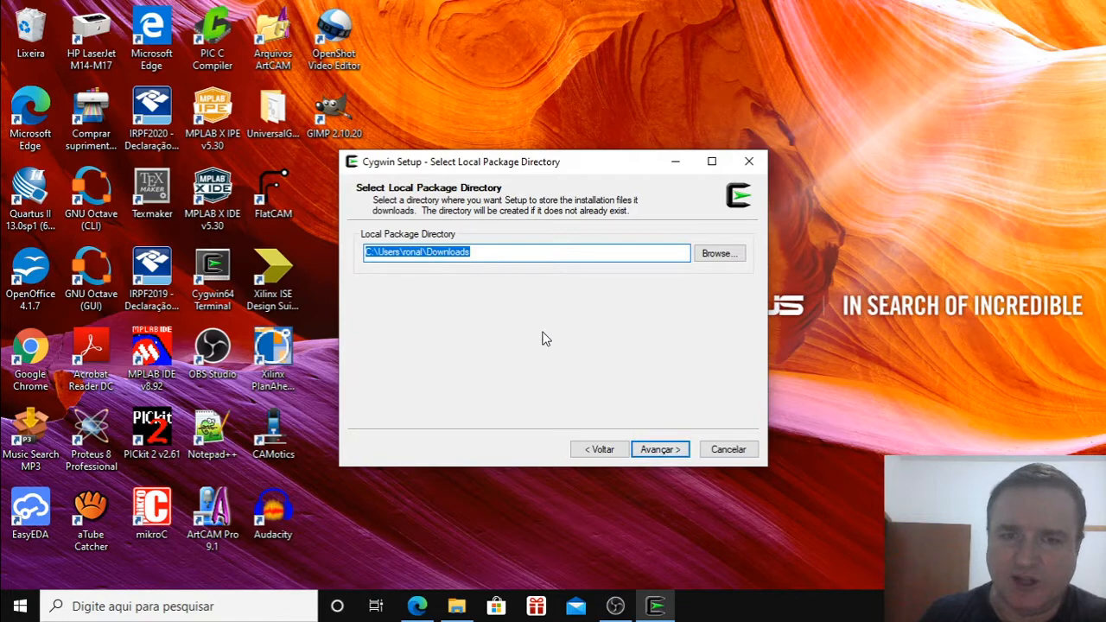
{"action": "left_click", "coordinate": [667, 451]}
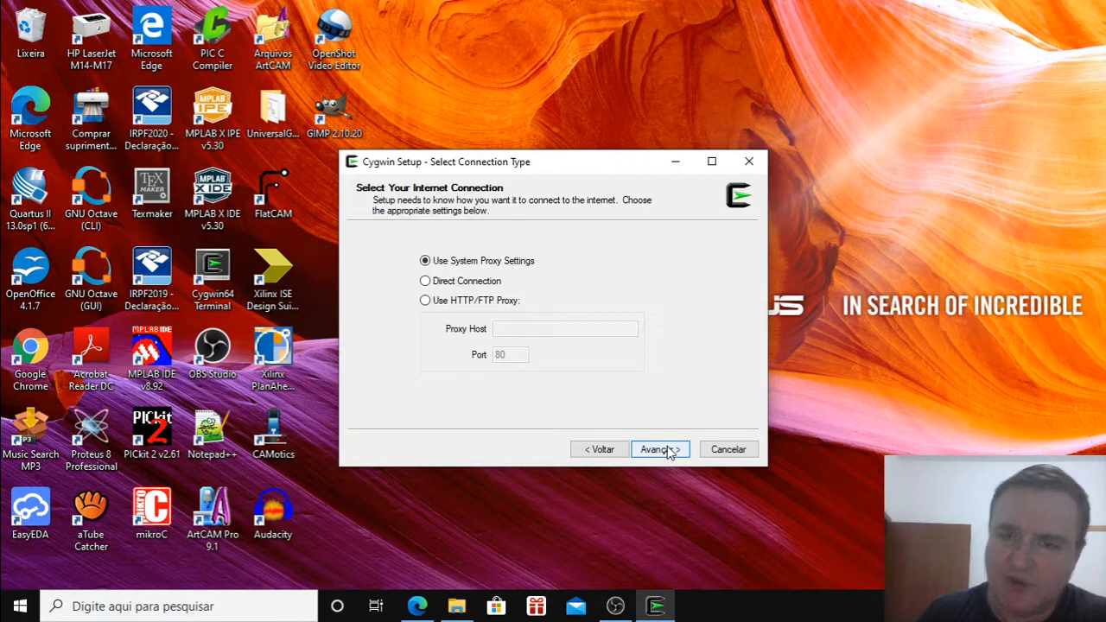
{"action": "left_click", "coordinate": [669, 451]}
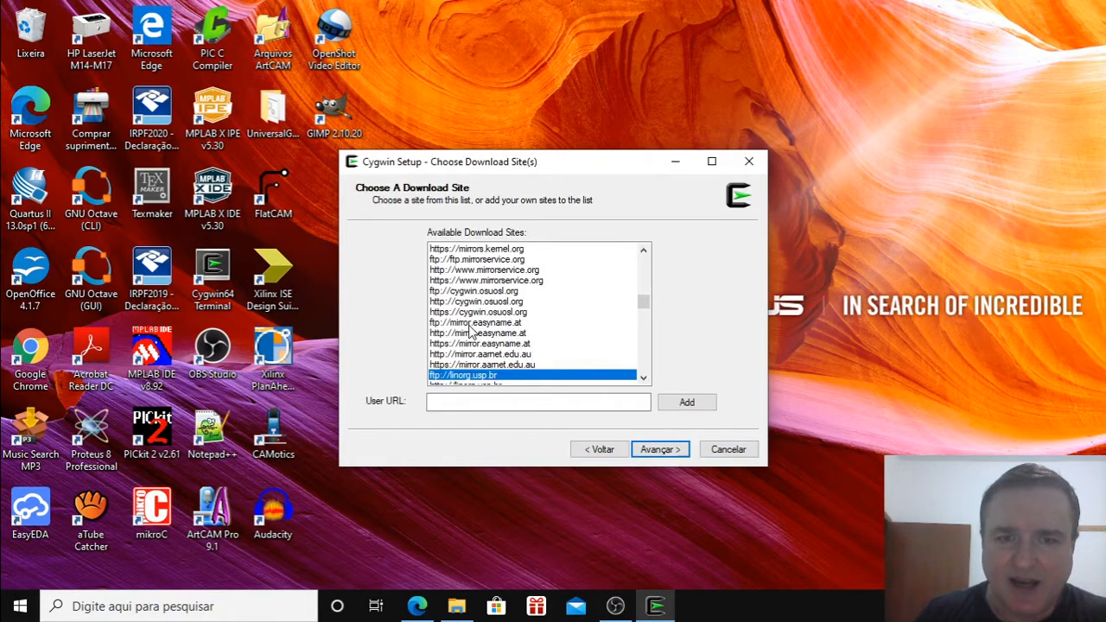
- Use ftp://linorg.usp.br as the download site and dismiss the setup version notice to reach package selection
{"action": "left_click", "coordinate": [644, 378]}
{"action": "left_click", "coordinate": [646, 379]}
{"action": "left_click", "coordinate": [645, 378]}
{"action": "left_click", "coordinate": [645, 379]}
{"action": "left_click", "coordinate": [646, 379]}
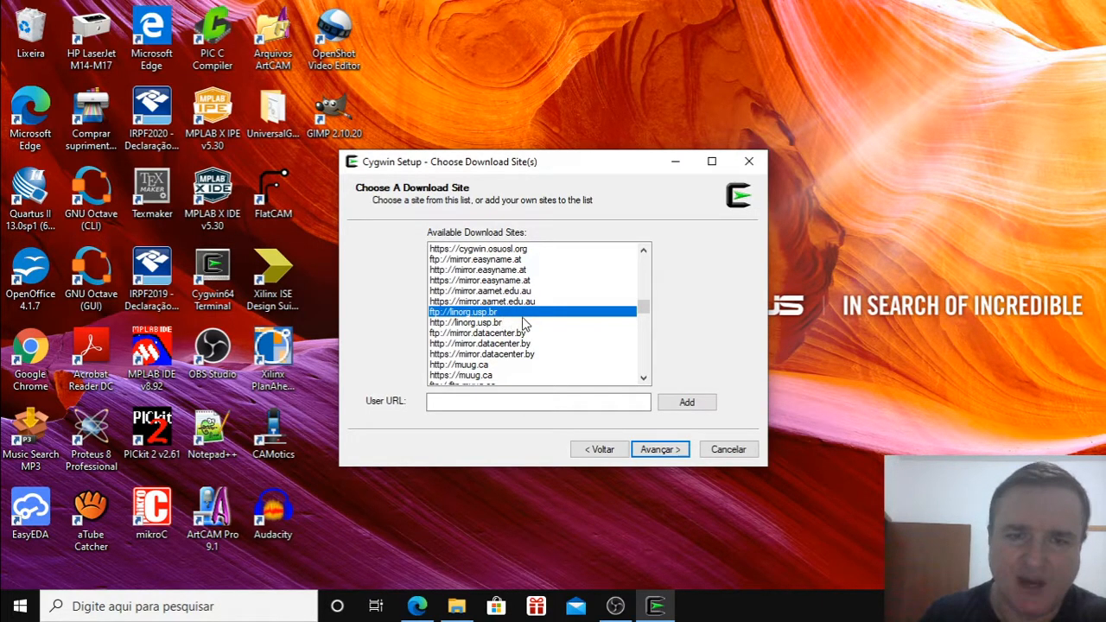
{"action": "left_click", "coordinate": [667, 457]}
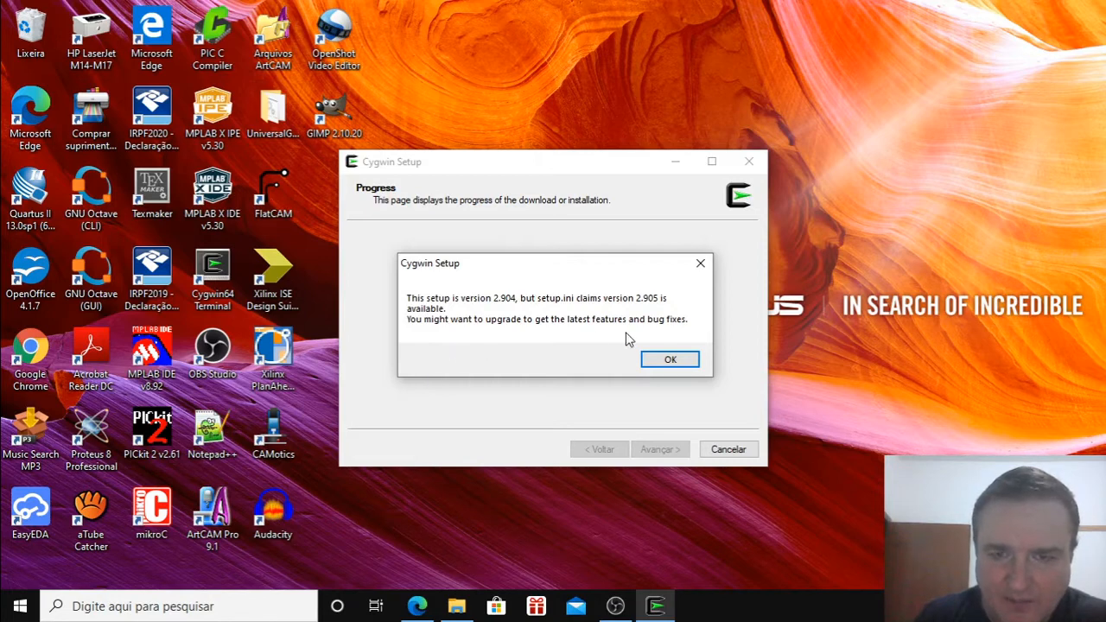
{"action": "left_click", "coordinate": [667, 360]}
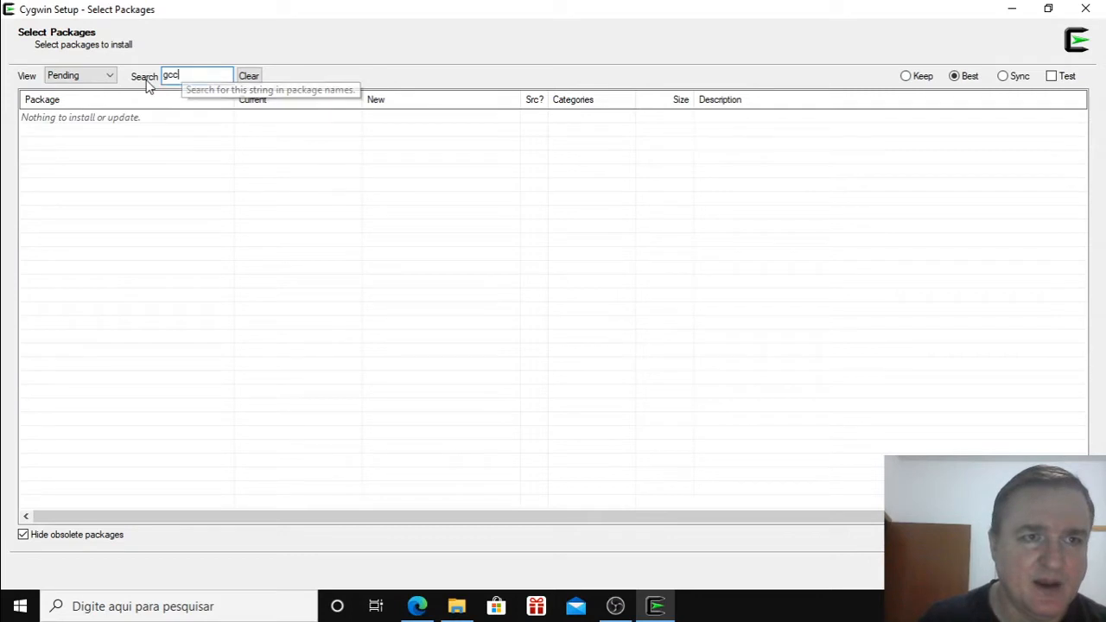
- Set the package view to Full and search the packages for gcc
{"action": "left_click", "coordinate": [109, 77]}
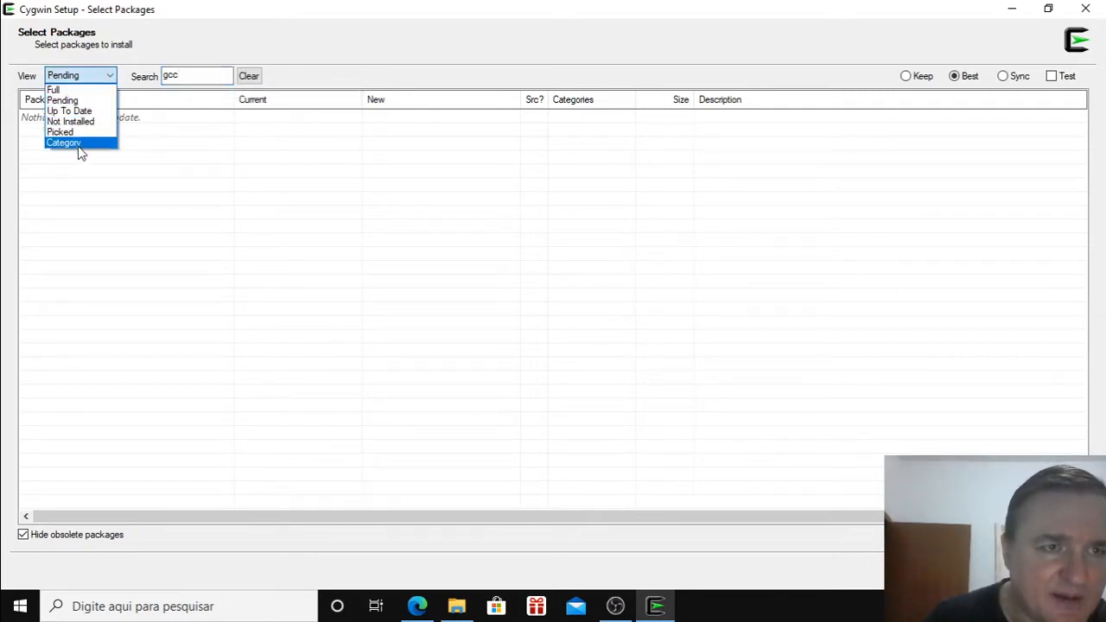
{"action": "left_click", "coordinate": [78, 89]}
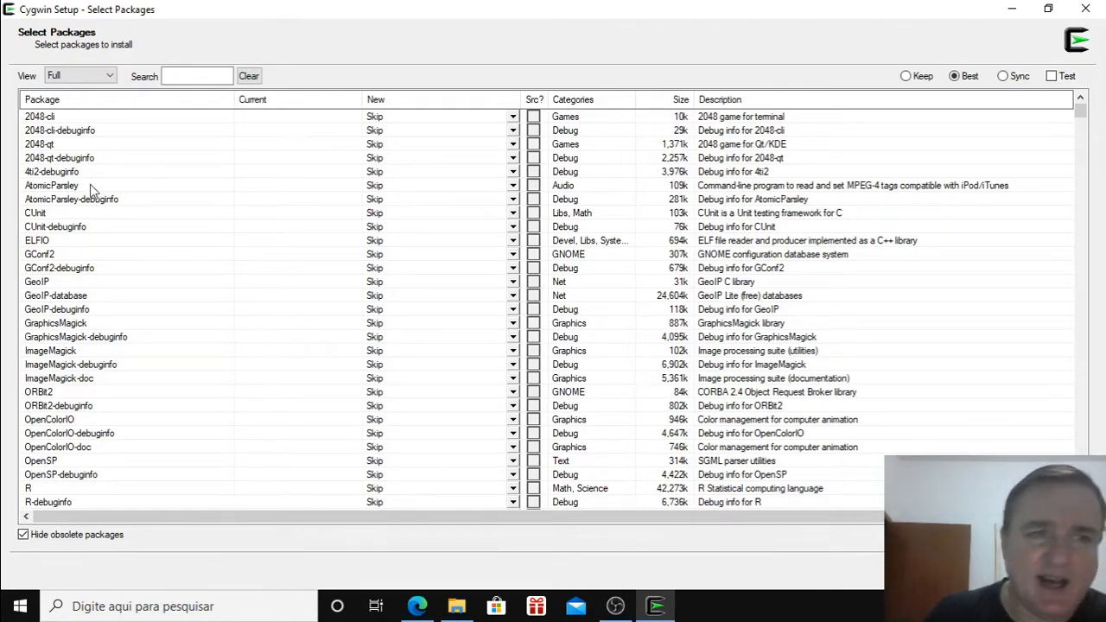
{"action": "left_click", "coordinate": [182, 76]}
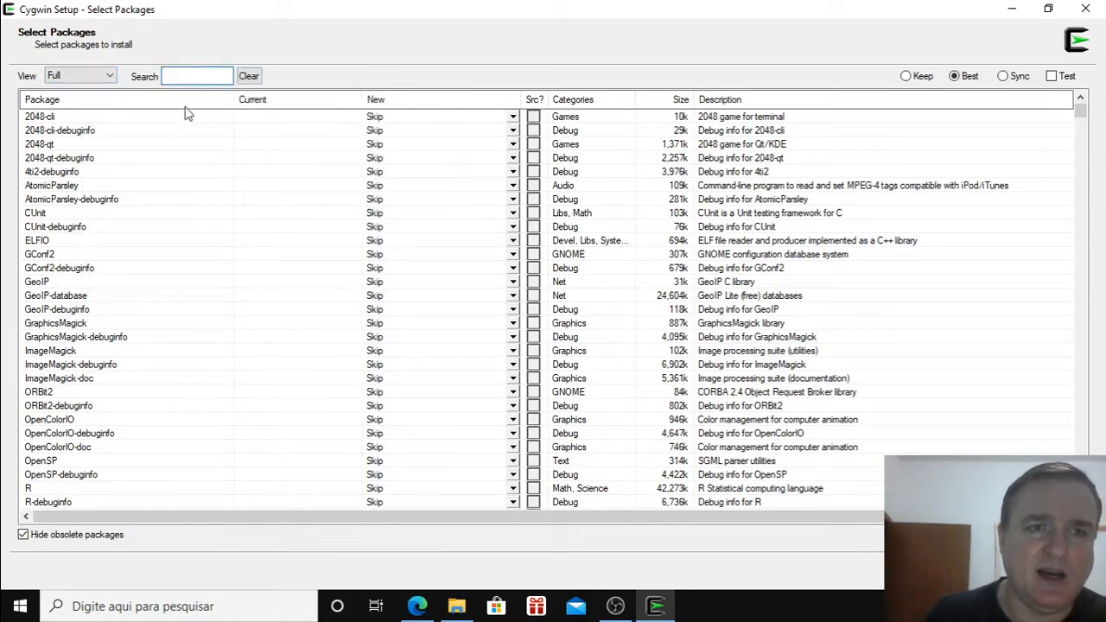
{"action": "type", "text": "gcc"}
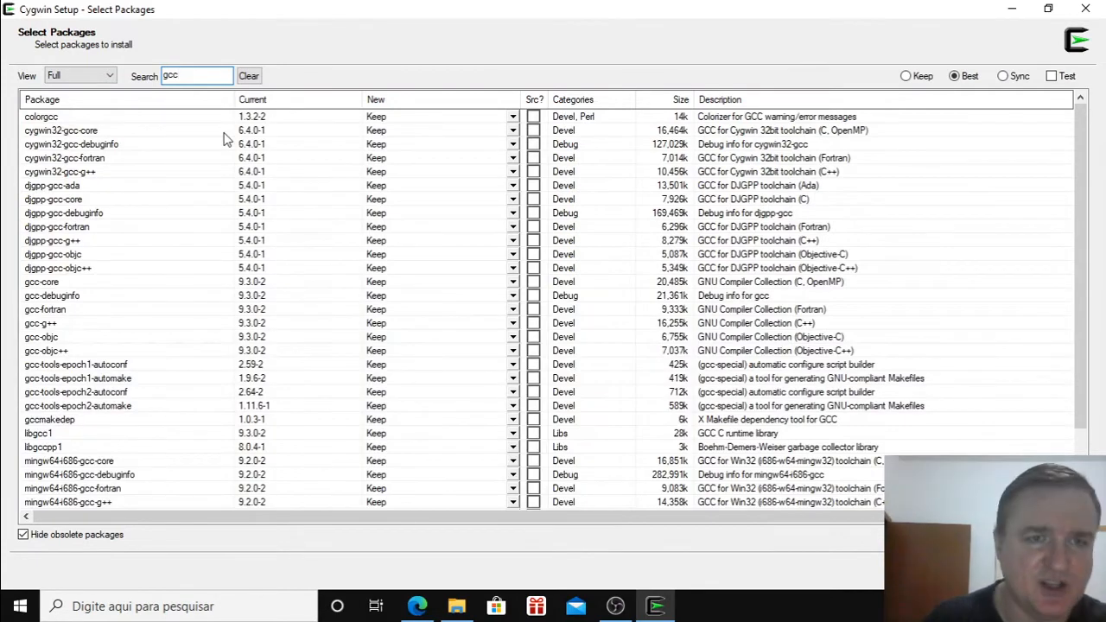
{"action": "scroll", "coordinate": [414, 178], "scroll_direction": "down", "scroll_amount": 2}
{"action": "scroll", "coordinate": [405, 203], "scroll_direction": "up", "scroll_amount": 2}
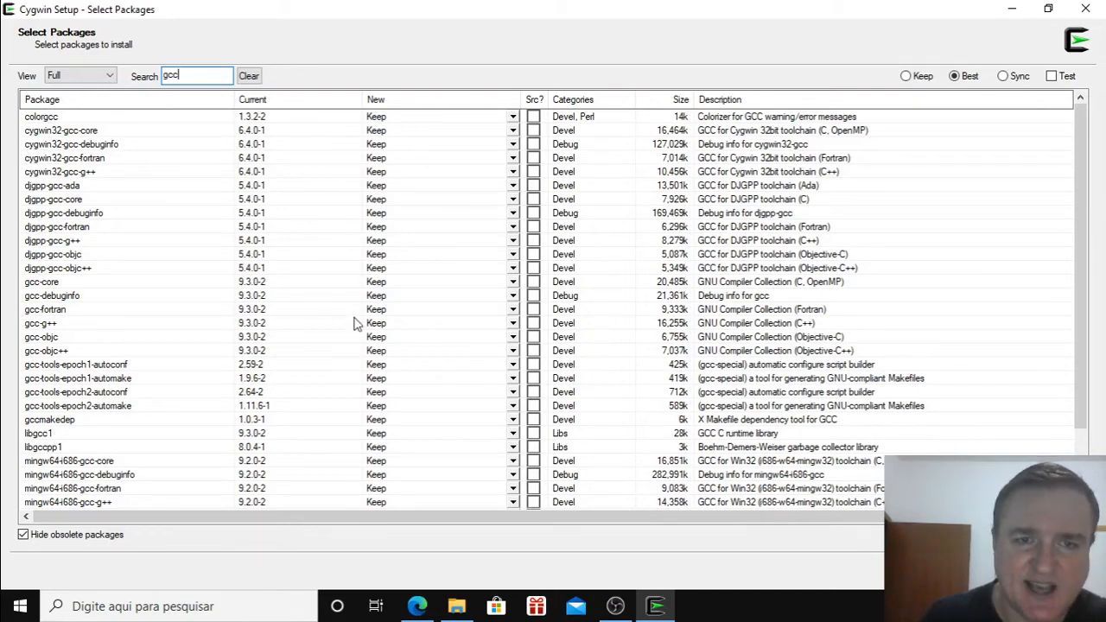
- Inspect the available version options of the gcc-core package without changing its selection
{"action": "scroll", "coordinate": [395, 289], "scroll_direction": "down", "scroll_amount": 2}
{"action": "left_click", "coordinate": [513, 201]}
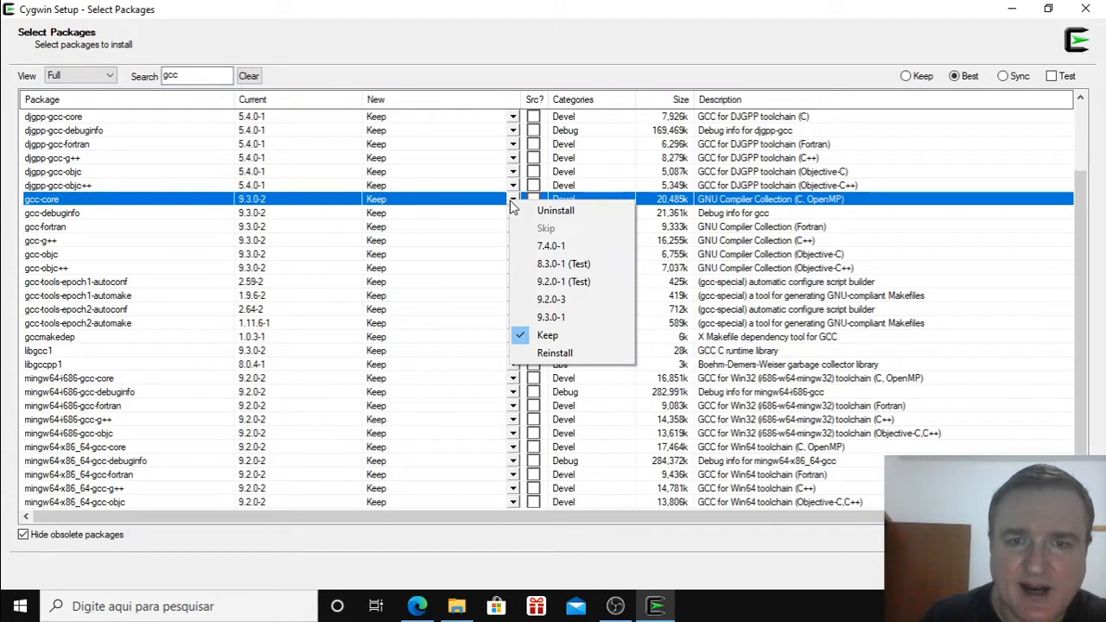
{"action": "left_click", "coordinate": [444, 206]}
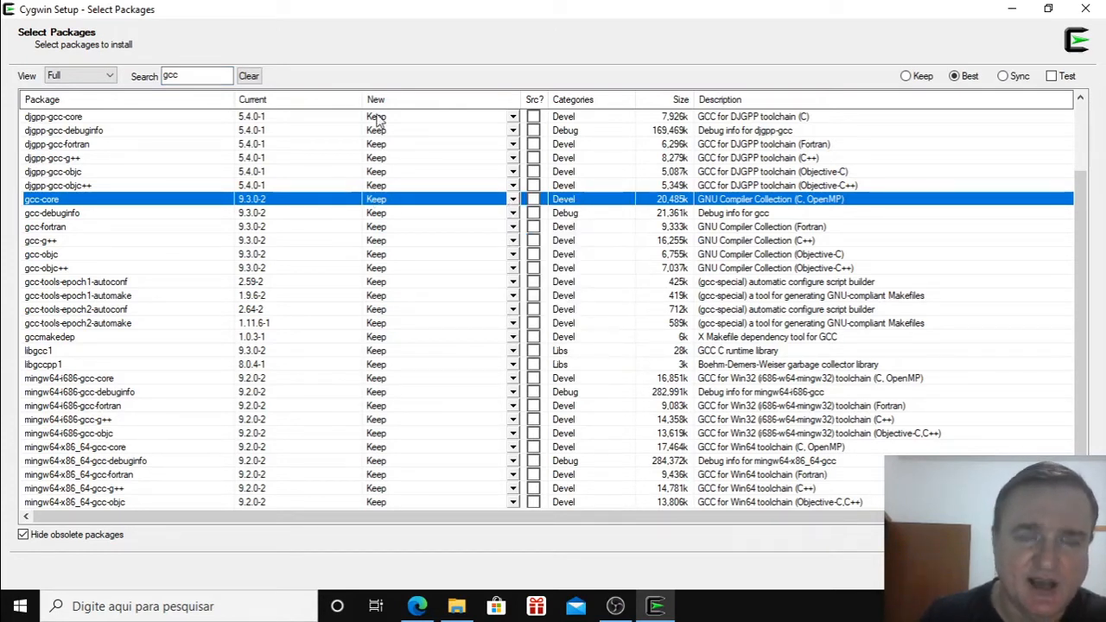
- Search for gcc again and inspect the version options of the djgpp-gcc-objc package, leaving it on Keep
{"action": "left_click", "coordinate": [200, 73]}
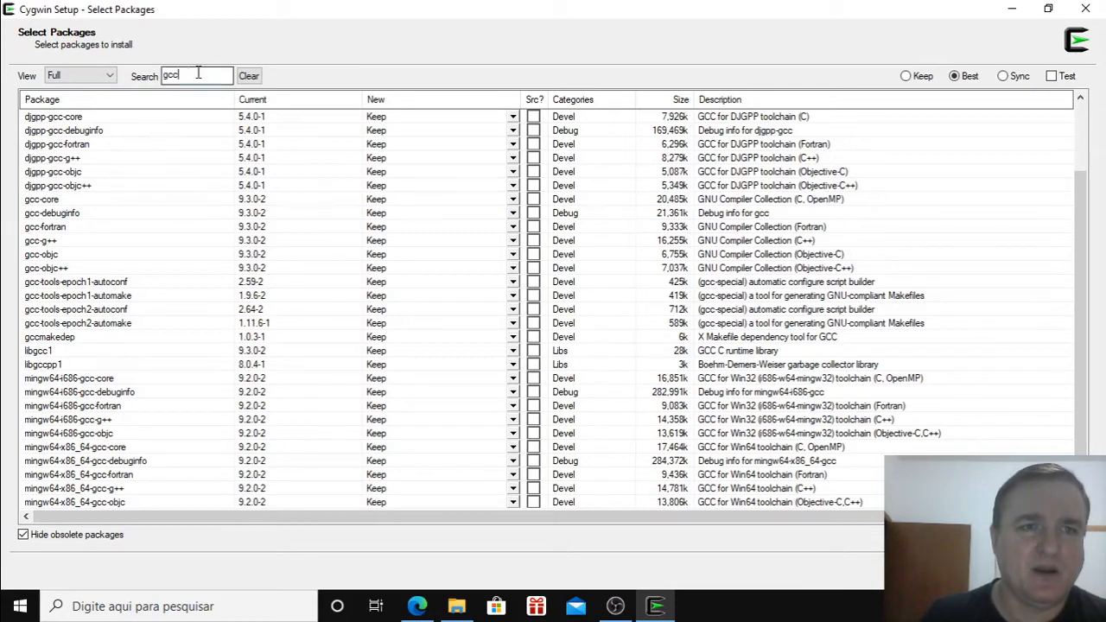
{"action": "type", "text": "g"}
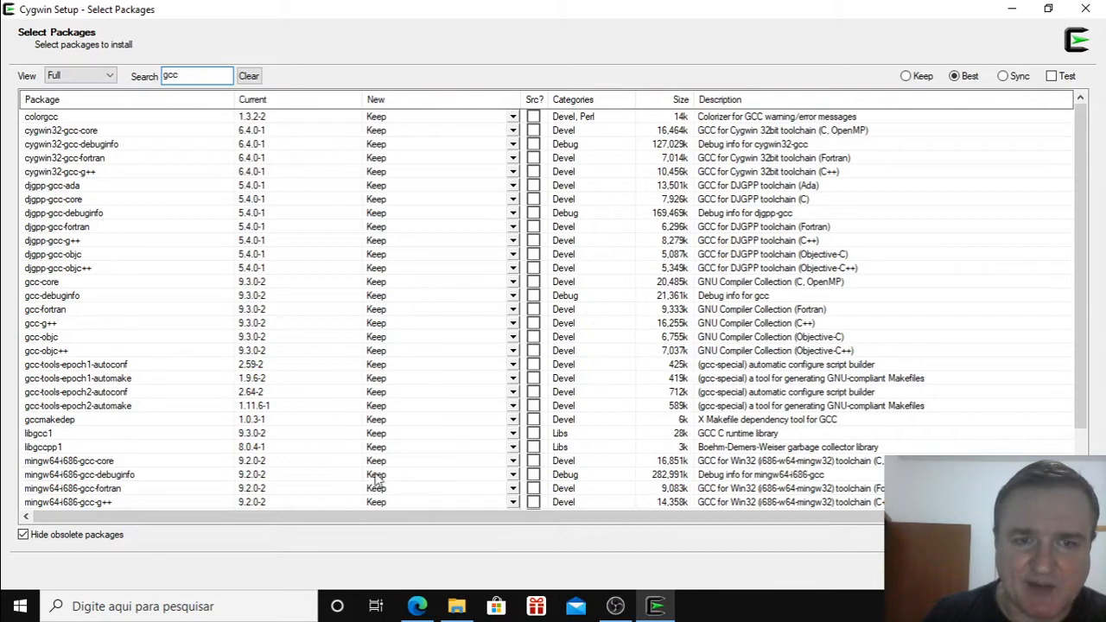
{"action": "scroll", "coordinate": [372, 297], "scroll_direction": "down", "scroll_amount": 2}
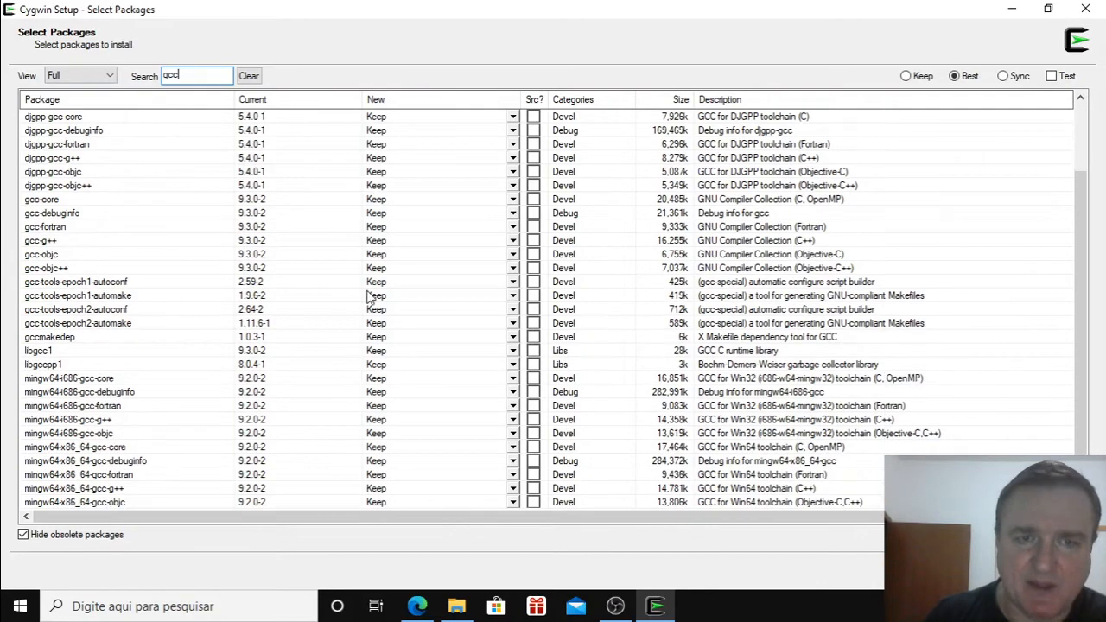
{"action": "left_click", "coordinate": [513, 172]}
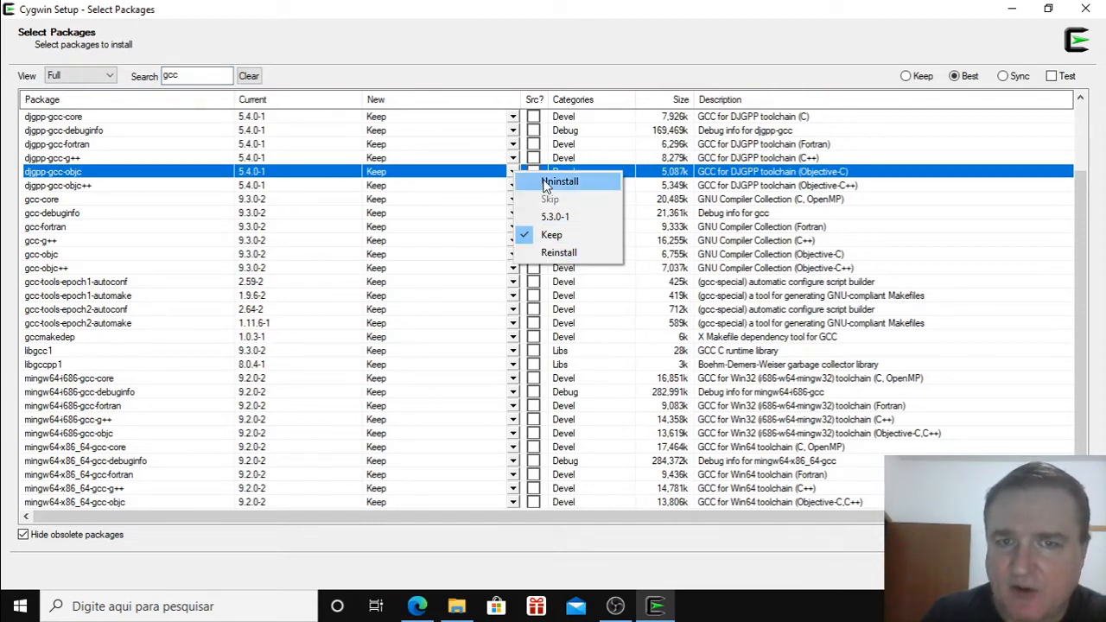
{"action": "left_click", "coordinate": [36, 177]}
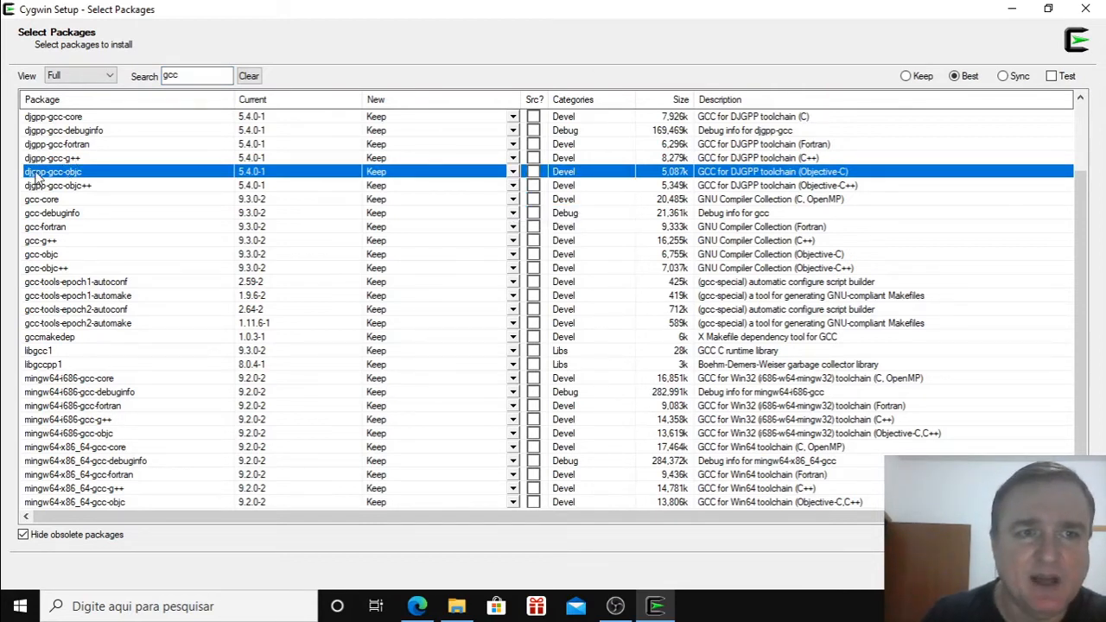
{"action": "scroll", "coordinate": [376, 333], "scroll_direction": "up", "scroll_amount": 2}
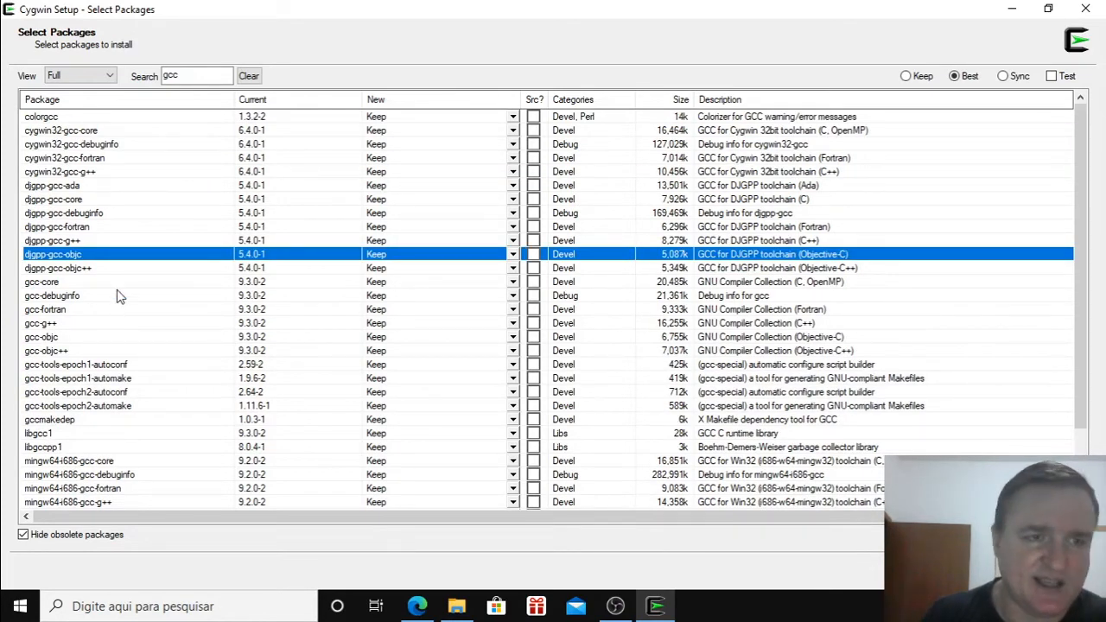
- Search the packages for nasm and inspect the nasm package's version options, leaving it on Keep
{"action": "left_click", "coordinate": [208, 75]}
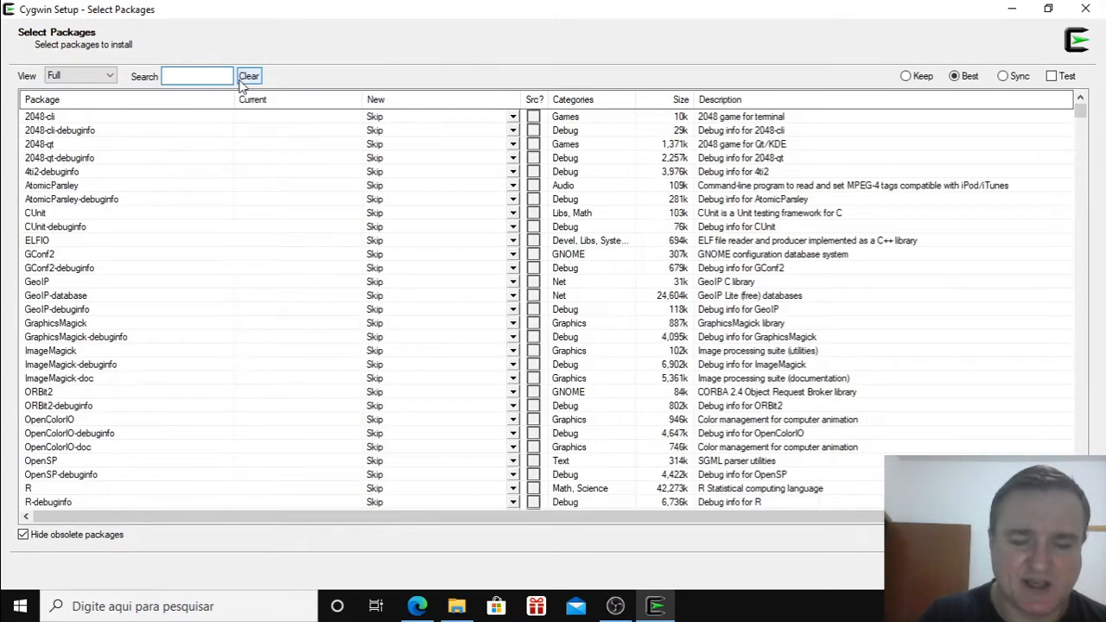
{"action": "type", "text": "nasm"}
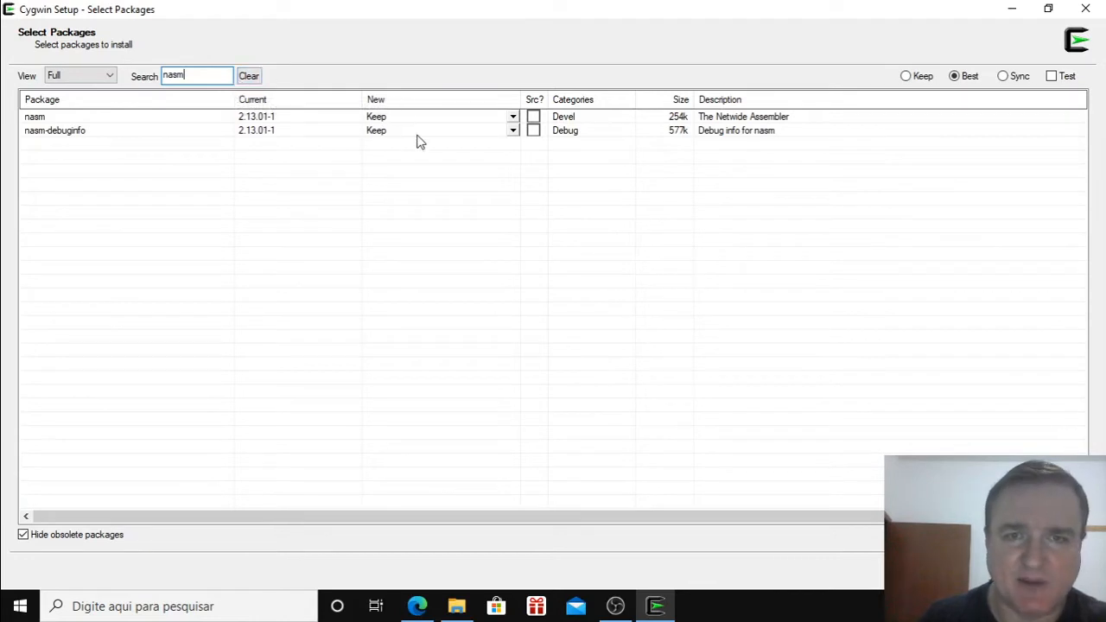
{"action": "left_click", "coordinate": [511, 117]}
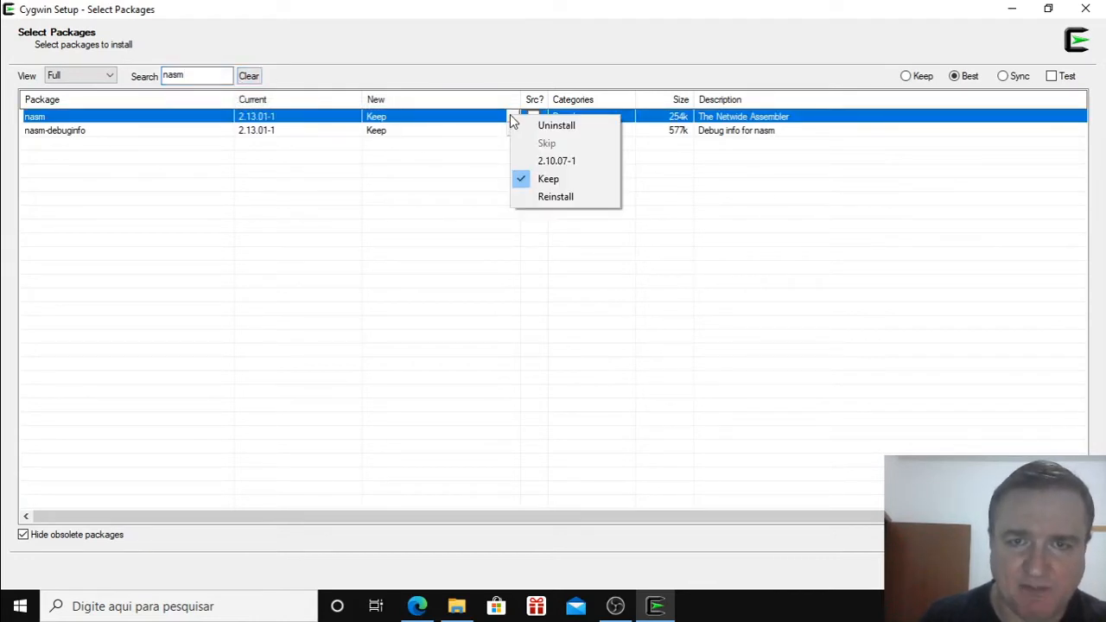
{"action": "left_click", "coordinate": [372, 185]}
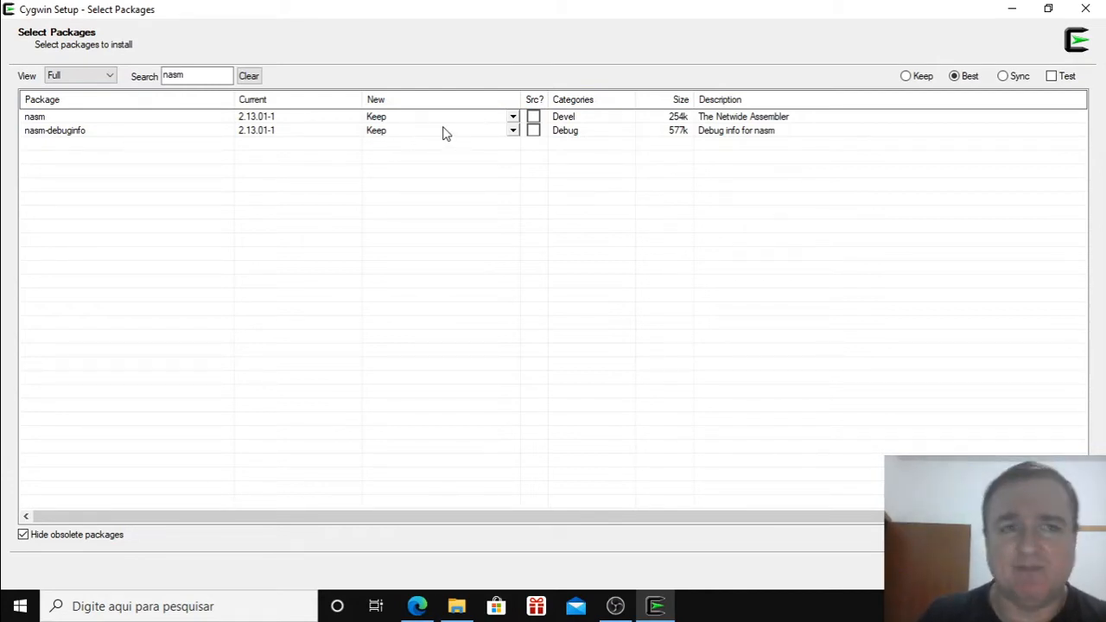
- Search the packages for make, inspect the automake version options without changing them, and look through the matching packages
{"action": "left_click", "coordinate": [197, 74]}
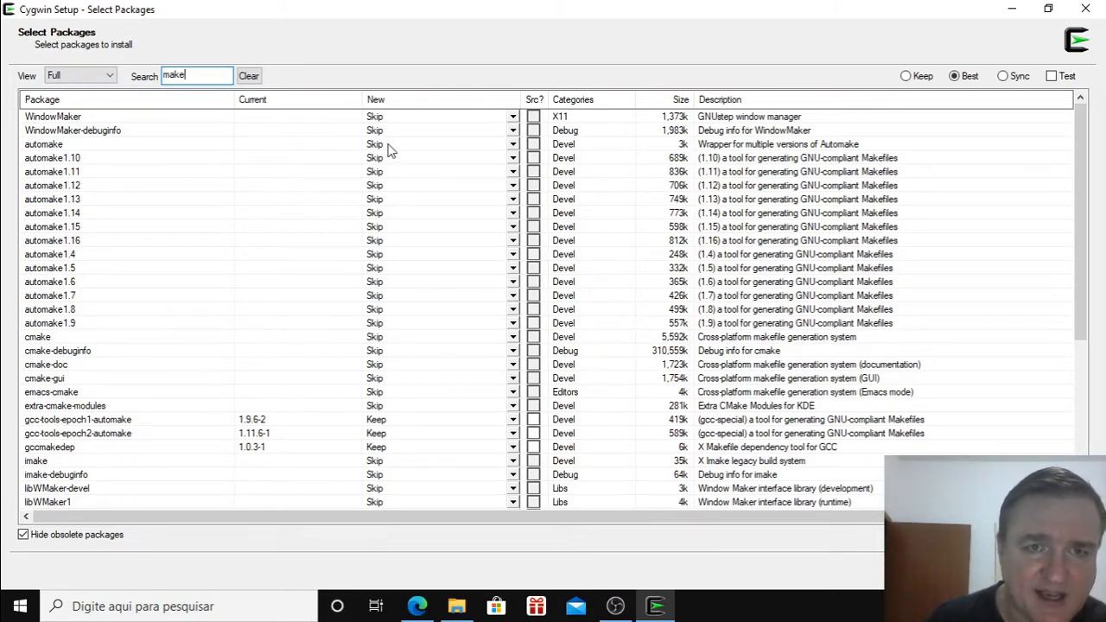
{"action": "left_click", "coordinate": [513, 144]}
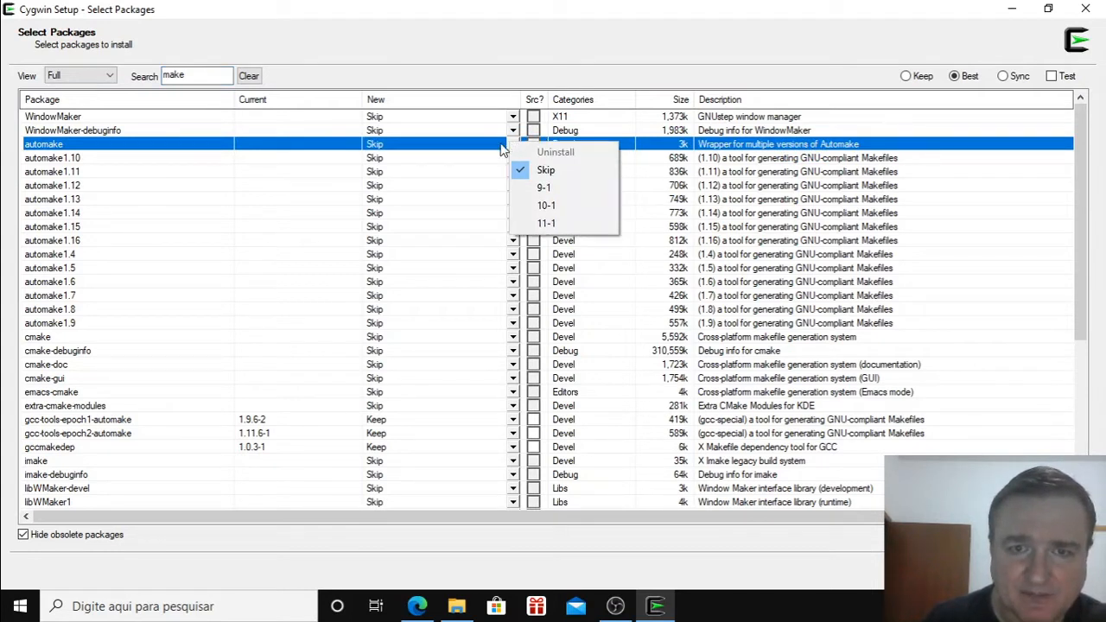
{"action": "left_click", "coordinate": [291, 185]}
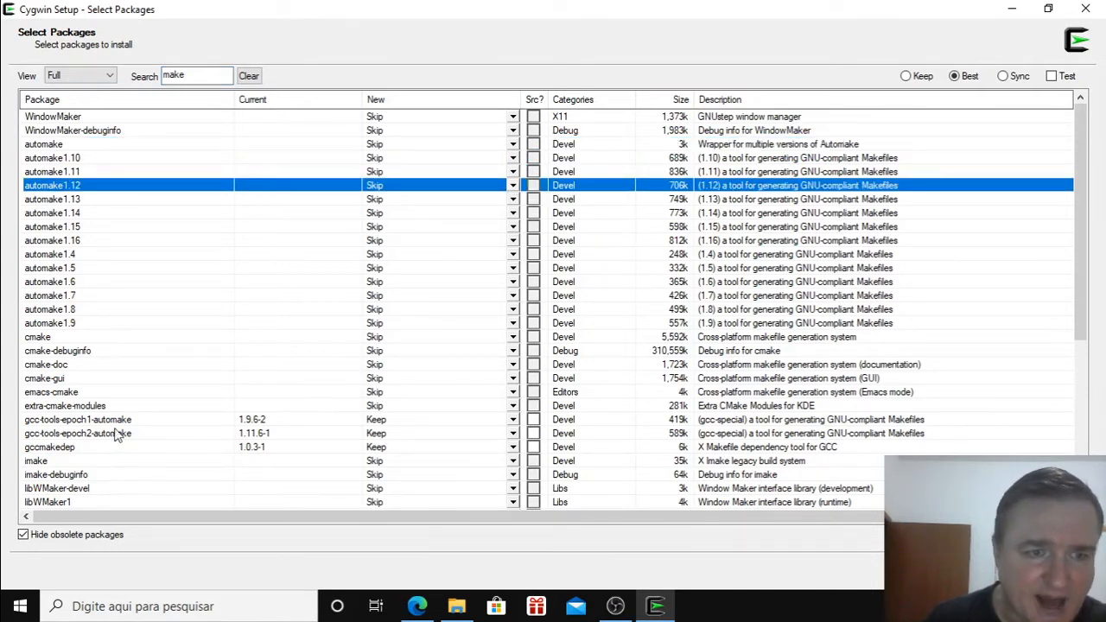
{"action": "left_click", "coordinate": [57, 421]}
{"action": "scroll", "coordinate": [111, 426], "scroll_direction": "down", "scroll_amount": 2}
{"action": "scroll", "coordinate": [111, 427], "scroll_direction": "down", "scroll_amount": 4}
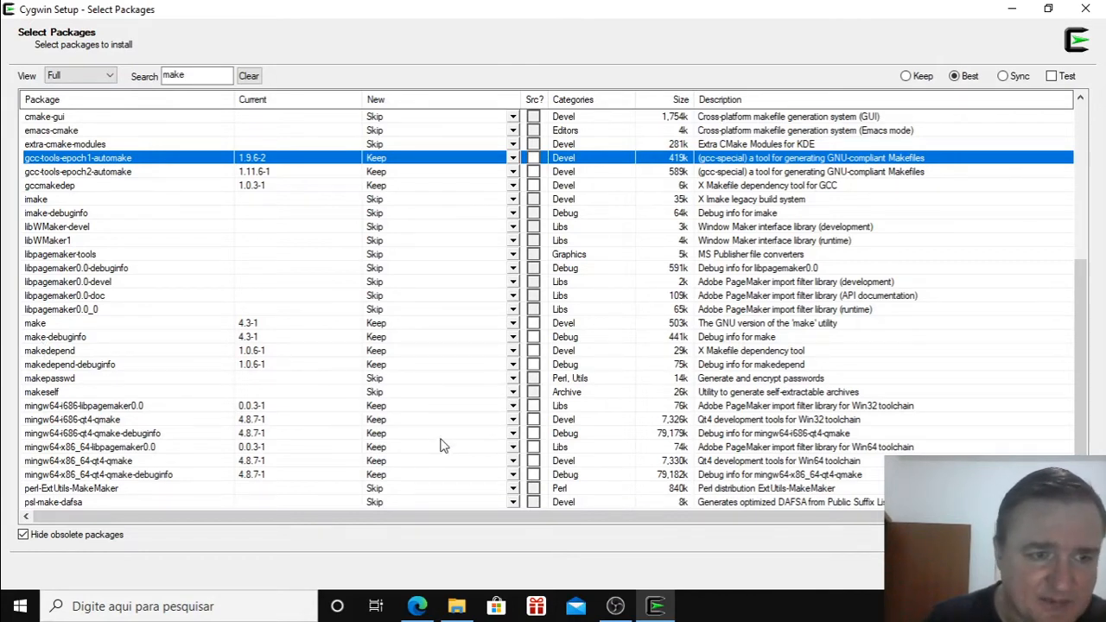
{"action": "scroll", "coordinate": [441, 445], "scroll_direction": "up", "scroll_amount": 6}
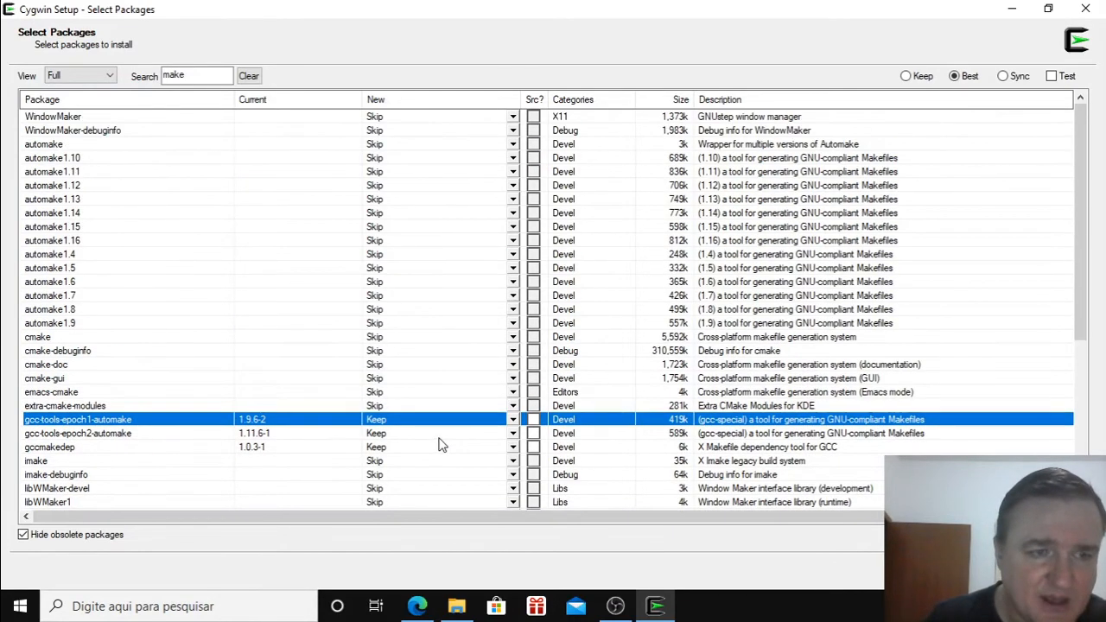
- Search the packages for gdb and proceed to the review of the pending changes
{"action": "left_click", "coordinate": [189, 74]}
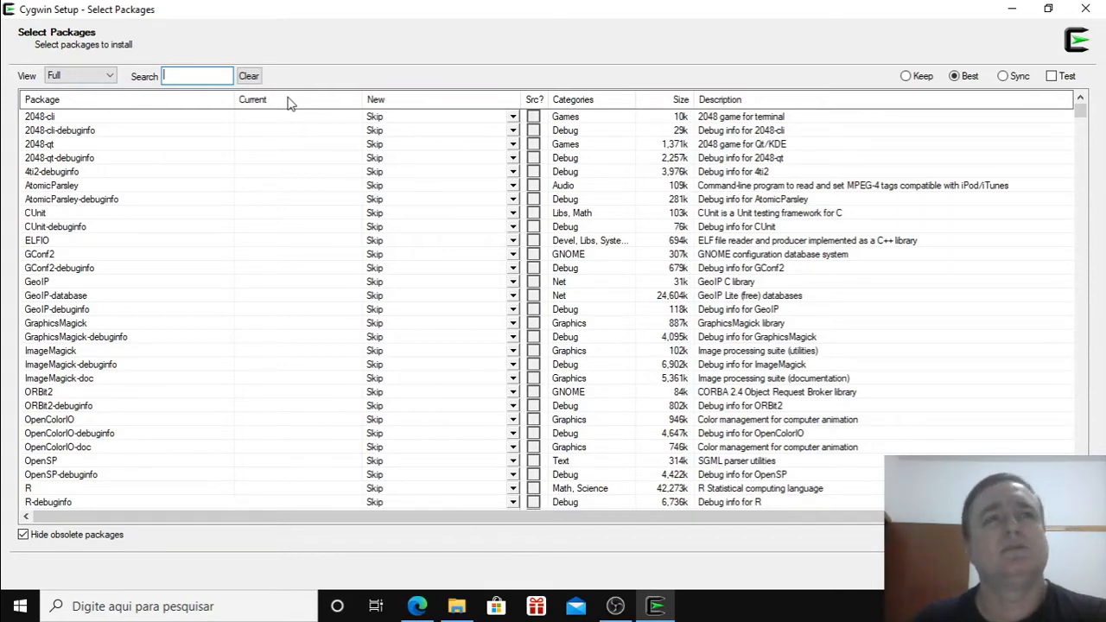
{"action": "type", "text": "gdb"}
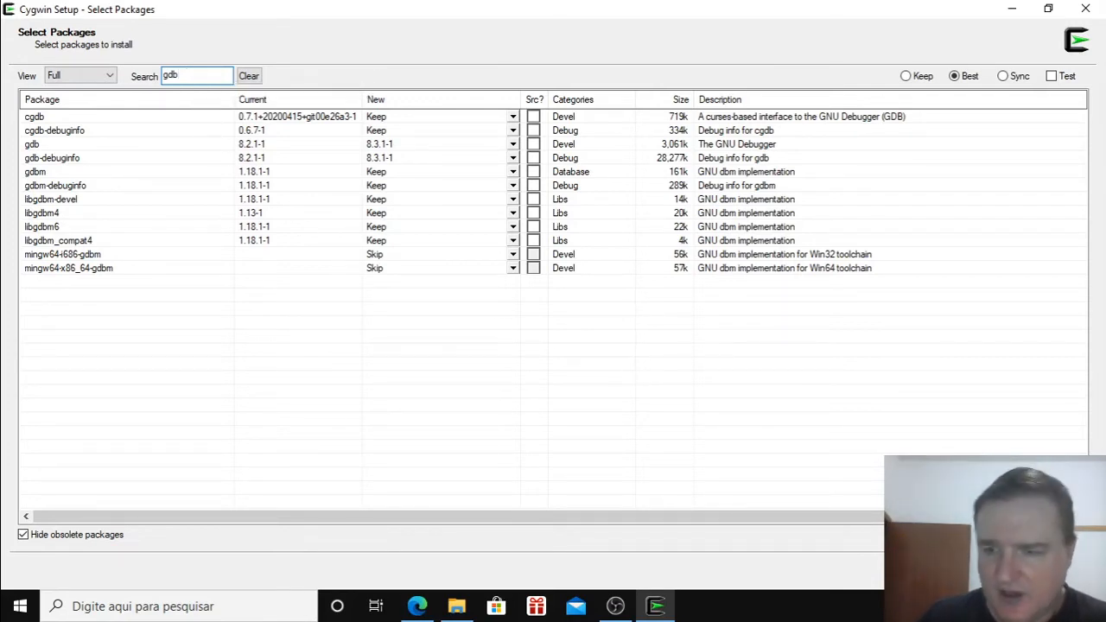
{"action": "left_click", "coordinate": [998, 572]}
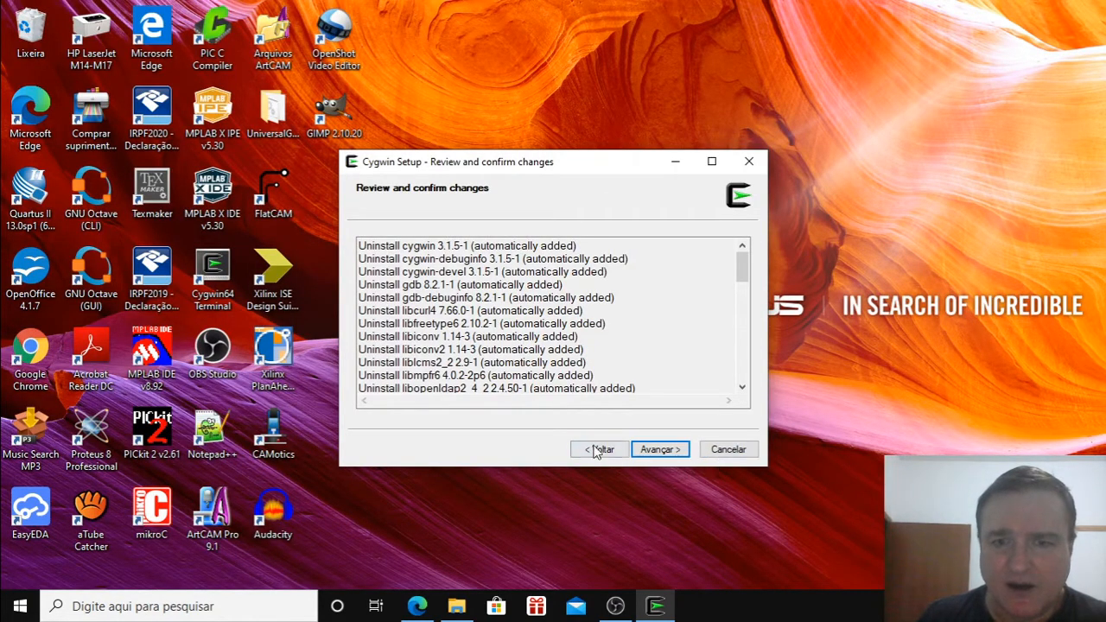
- Review the full list of pending uninstalls and installs, and exit the Cygwin setup without applying them
{"action": "scroll", "coordinate": [691, 320], "scroll_direction": "down", "scroll_amount": 8}
{"action": "scroll", "coordinate": [678, 325], "scroll_direction": "down", "scroll_amount": 5}
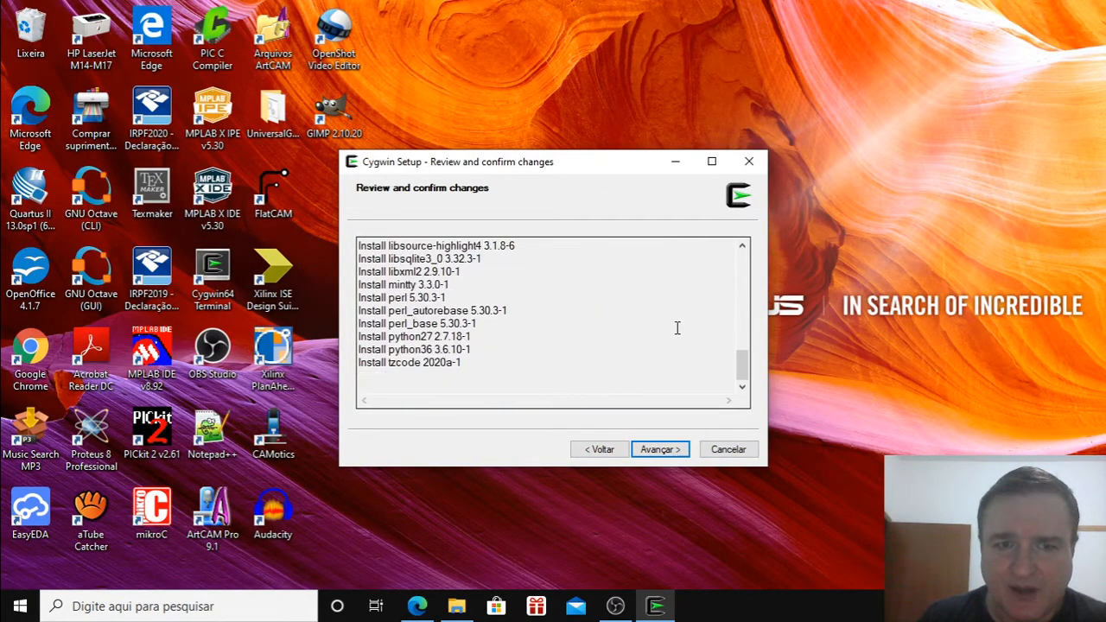
{"action": "scroll", "coordinate": [677, 328], "scroll_direction": "up", "scroll_amount": 10}
{"action": "scroll", "coordinate": [678, 330], "scroll_direction": "up", "scroll_amount": 2}
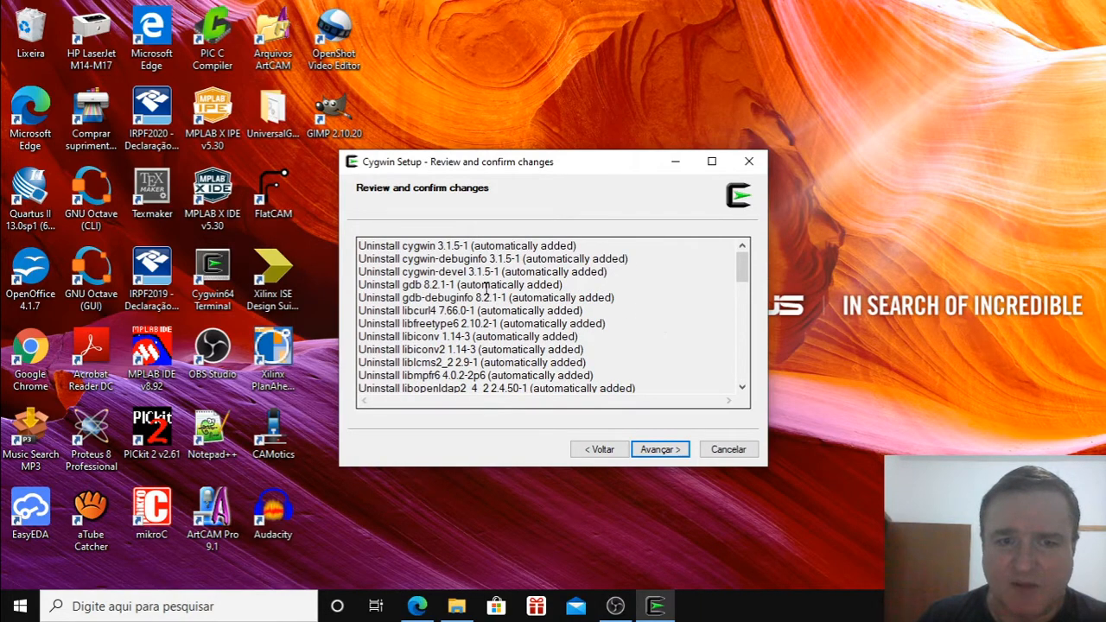
{"action": "scroll", "coordinate": [471, 287], "scroll_direction": "down", "scroll_amount": 12}
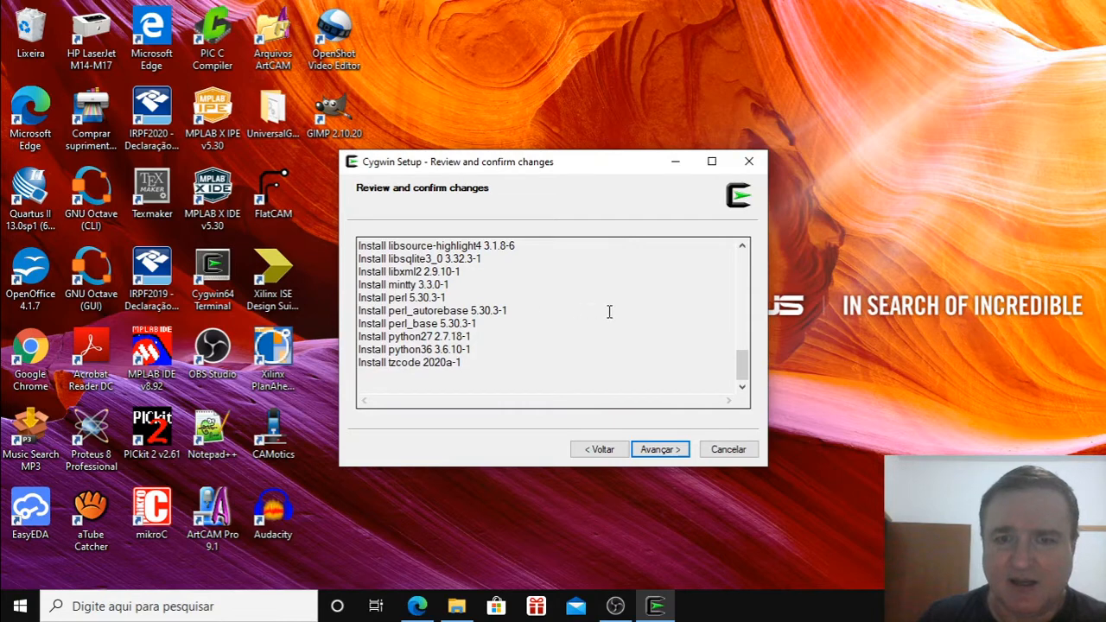
{"action": "scroll", "coordinate": [538, 279], "scroll_direction": "up", "scroll_amount": 15}
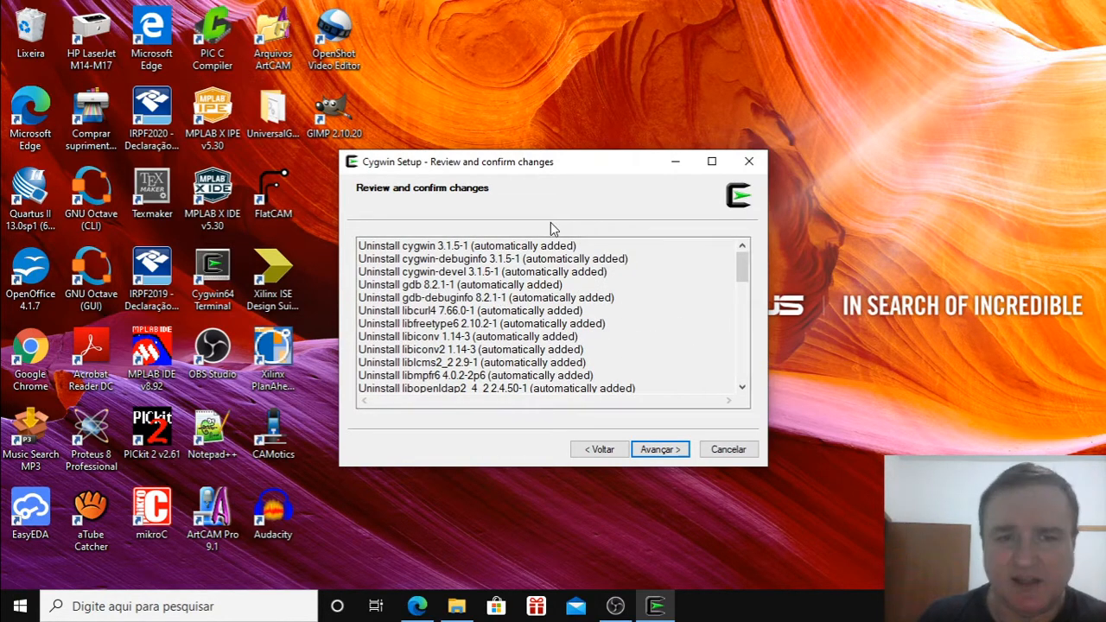
{"action": "scroll", "coordinate": [538, 311], "scroll_direction": "down", "scroll_amount": 15}
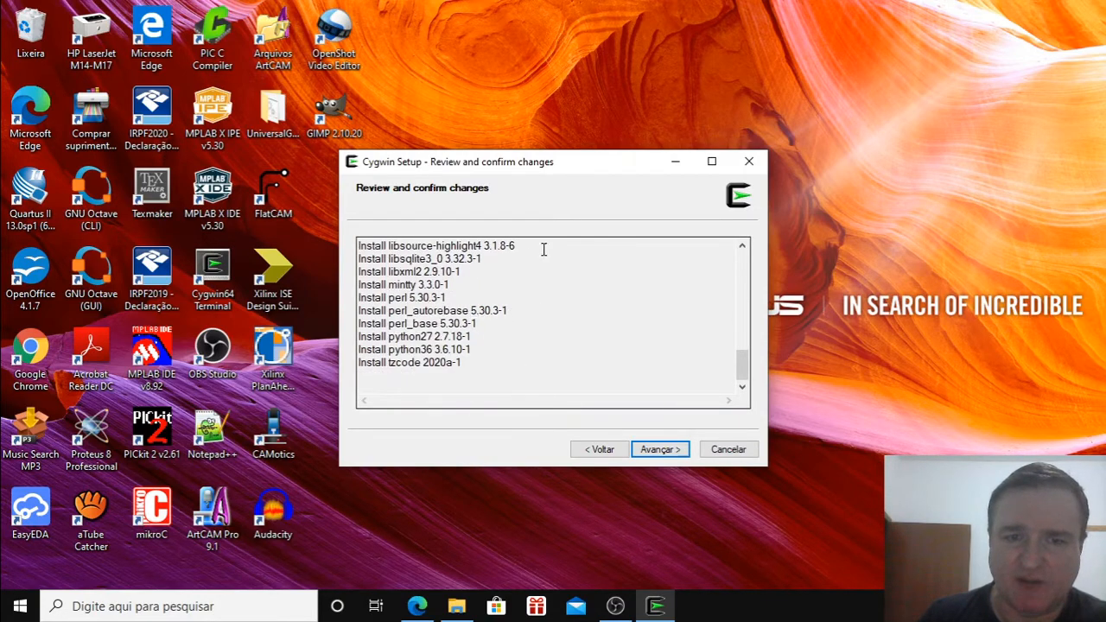
{"action": "scroll", "coordinate": [622, 320], "scroll_direction": "up", "scroll_amount": 4}
{"action": "scroll", "coordinate": [622, 320], "scroll_direction": "up", "scroll_amount": 5}
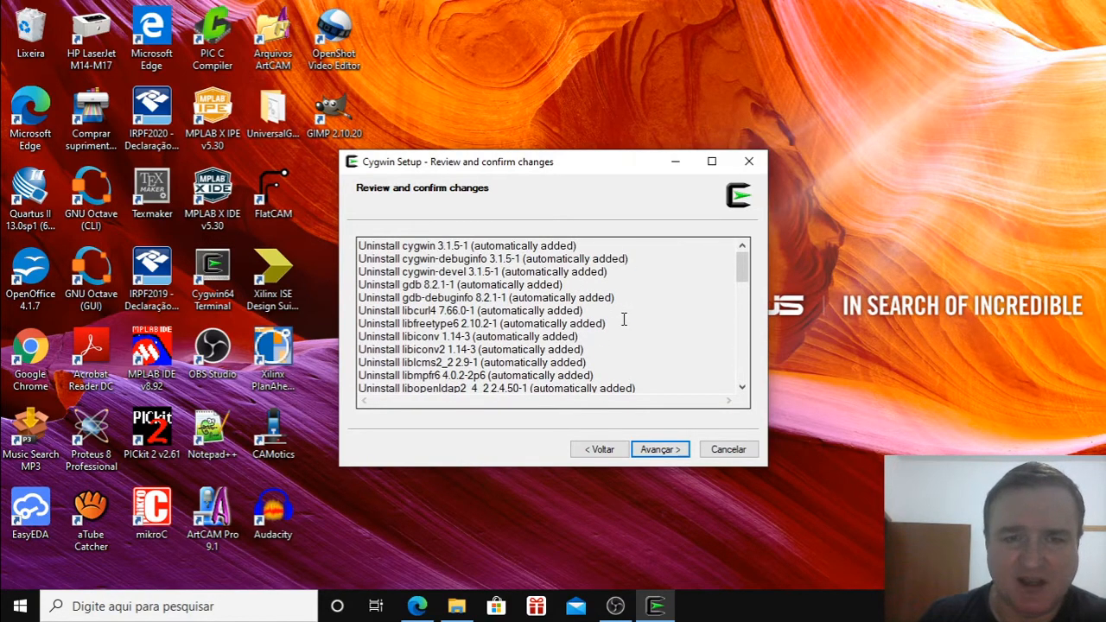
{"action": "left_click", "coordinate": [728, 451]}
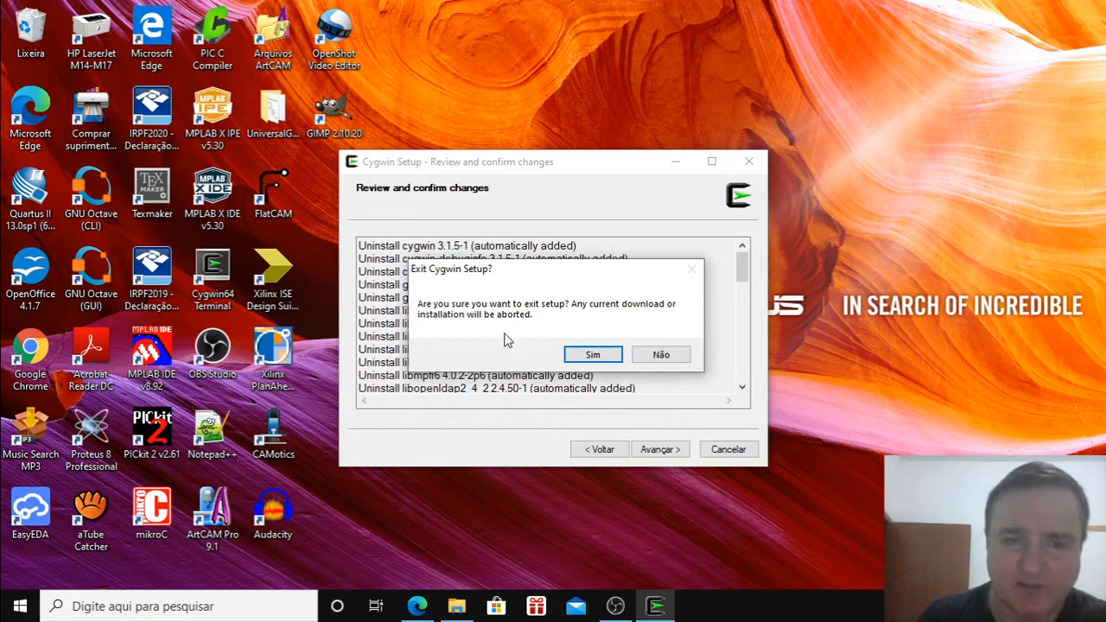
{"action": "left_click", "coordinate": [594, 356]}
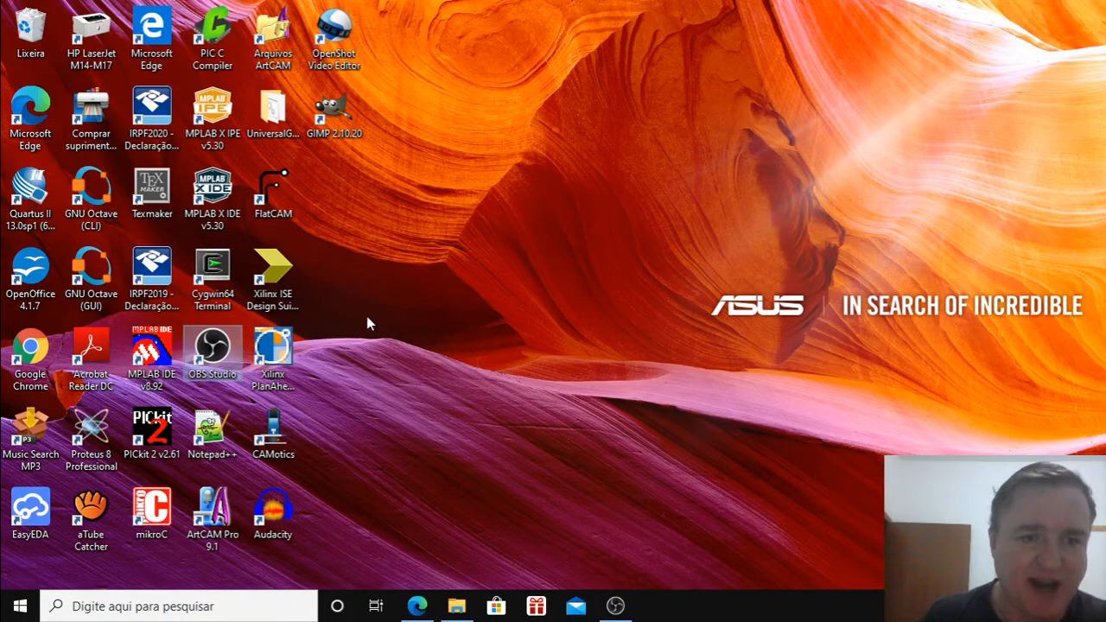
- Launch Notepad++, move its window aside, and open the recent file scope.c from the cap5 folder
{"action": "left_click", "coordinate": [209, 434]}
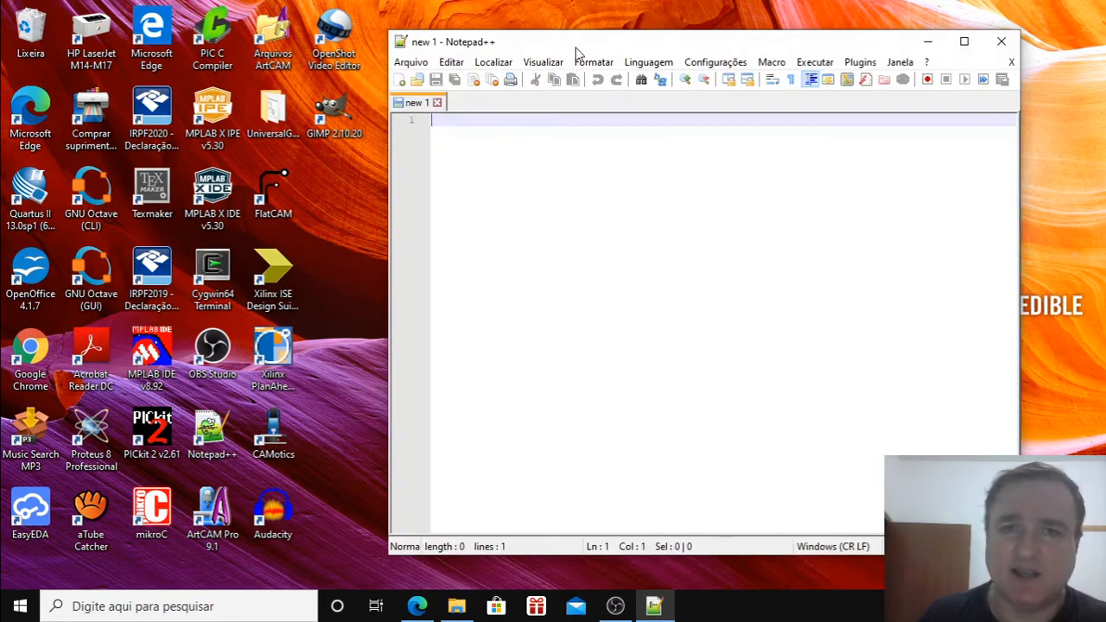
{"action": "left_click_drag", "start_coordinate": [575, 49], "coordinate": [252, 29]}
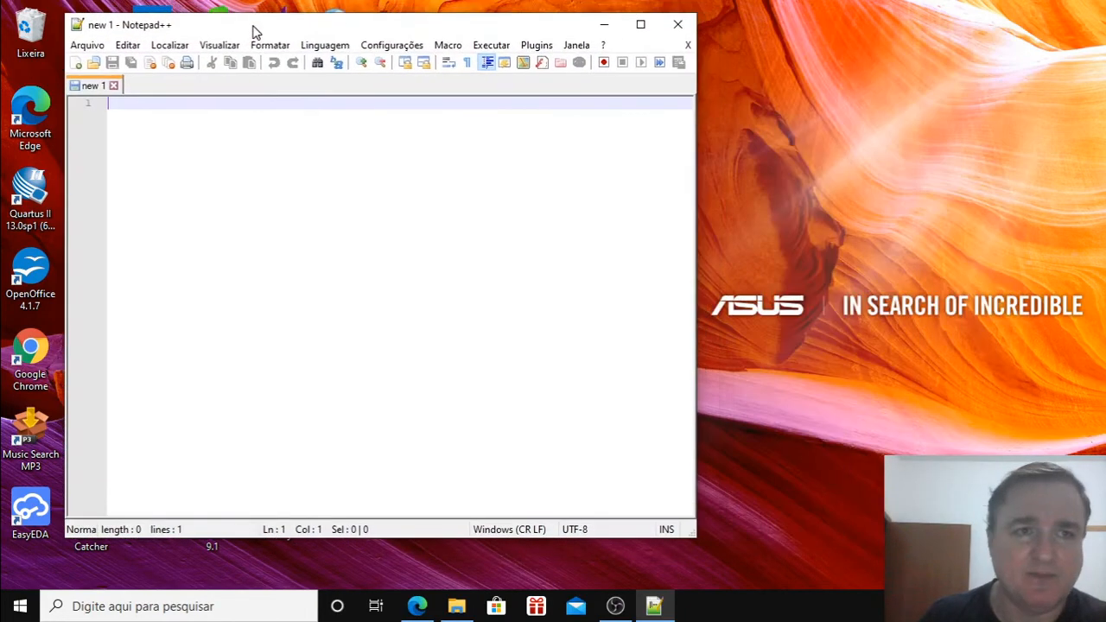
{"action": "left_click", "coordinate": [88, 44]}
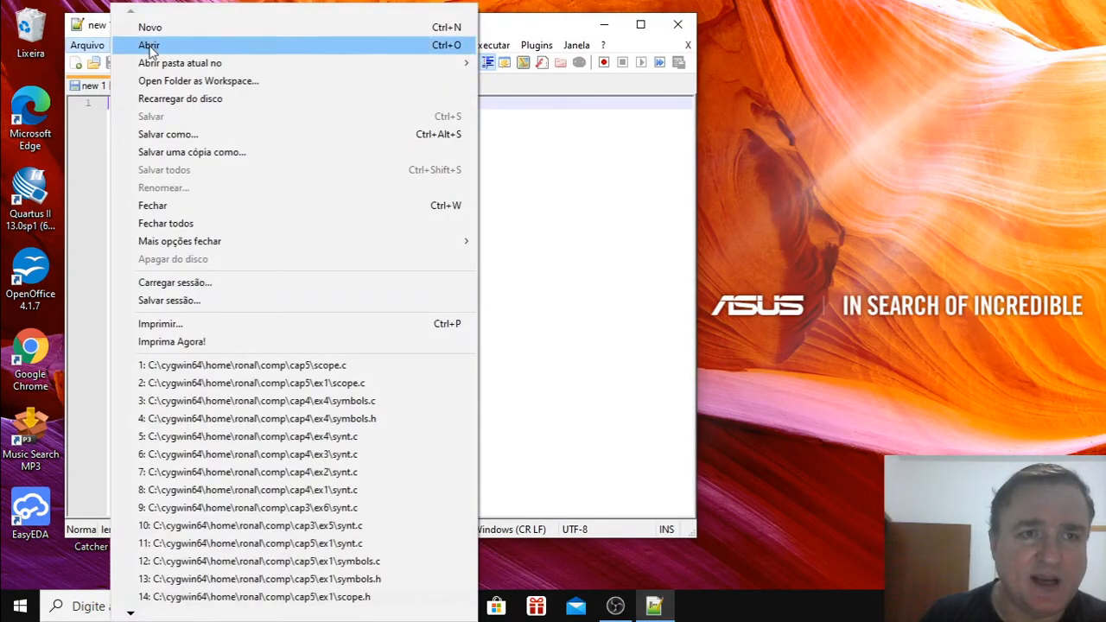
{"action": "left_click", "coordinate": [277, 367]}
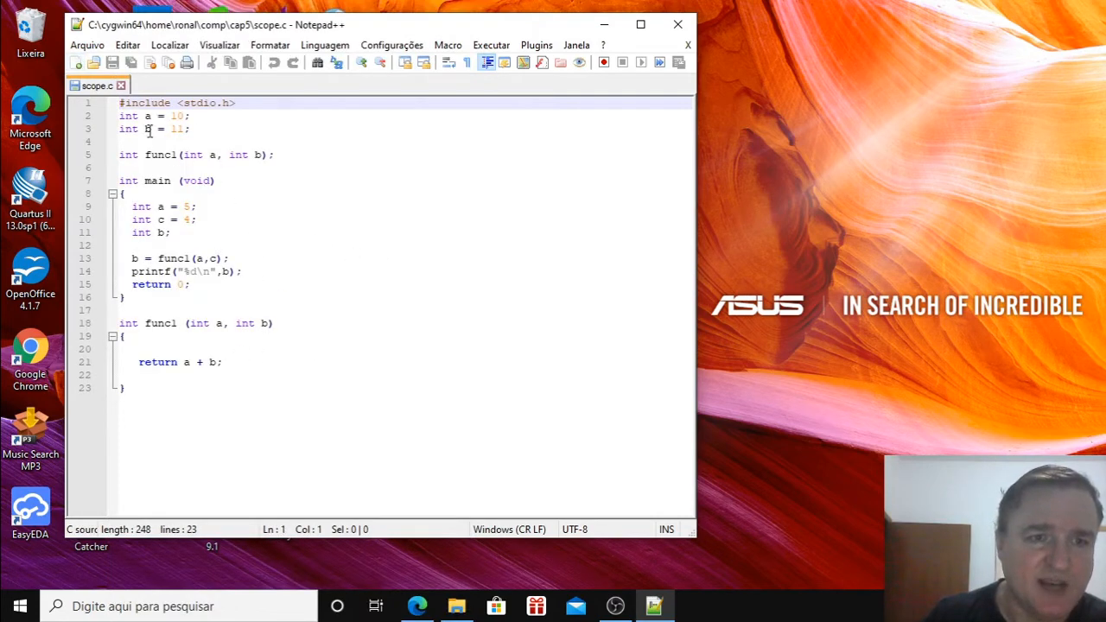
- Open the recent file cap3\ex6\synt.c and examine its source code from beginning to end
{"action": "left_click", "coordinate": [87, 45]}
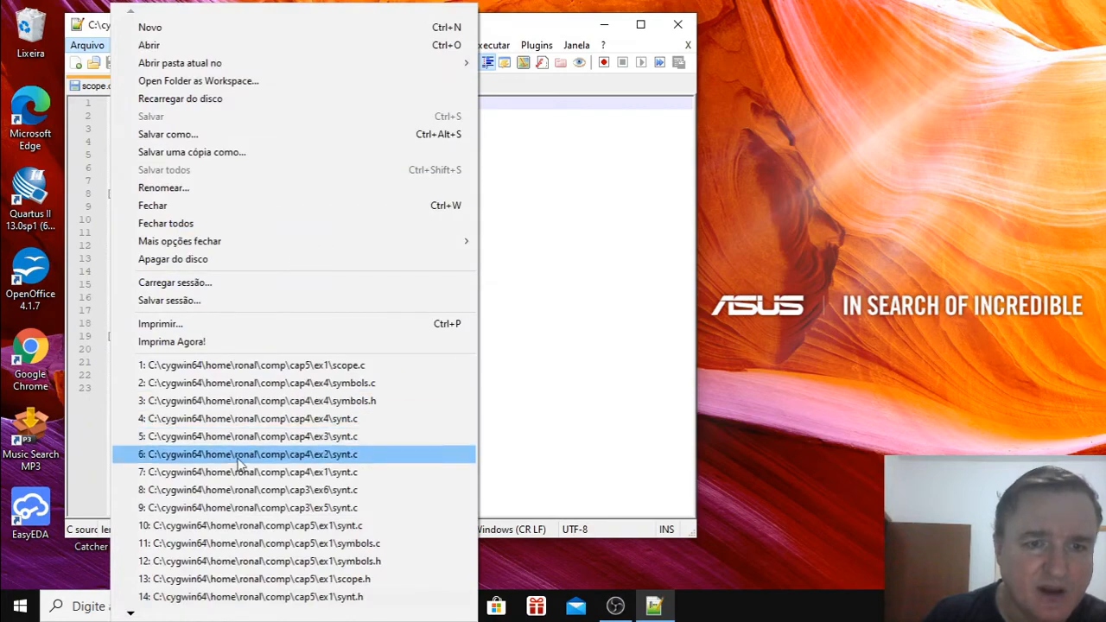
{"action": "left_click", "coordinate": [247, 489]}
{"action": "scroll", "coordinate": [415, 250], "scroll_direction": "down", "scroll_amount": 20}
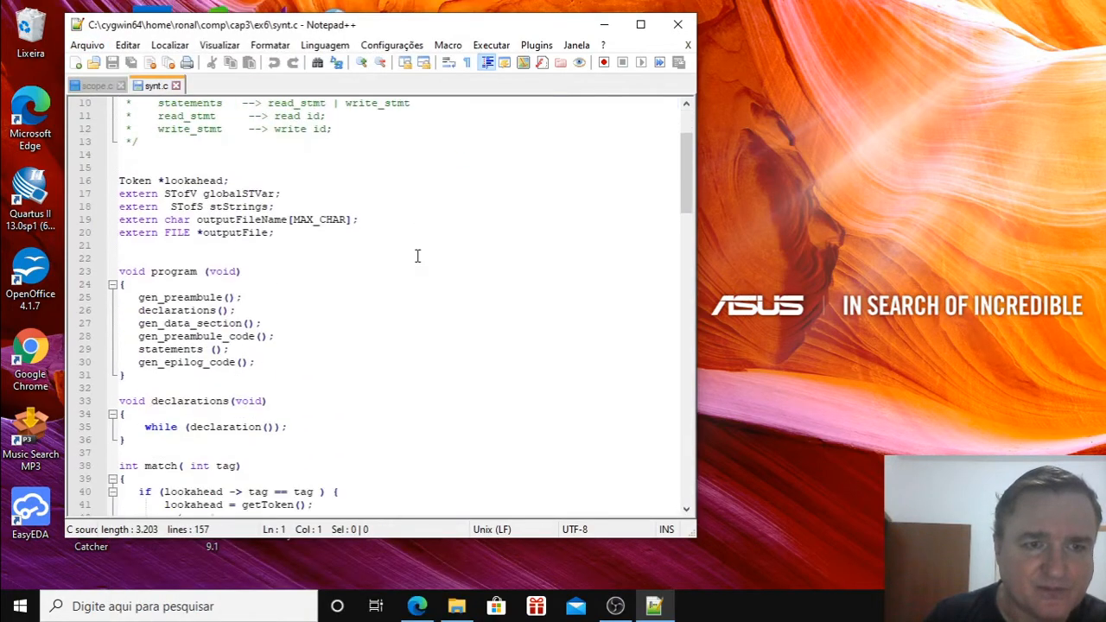
{"action": "scroll", "coordinate": [412, 273], "scroll_direction": "down", "scroll_amount": 20}
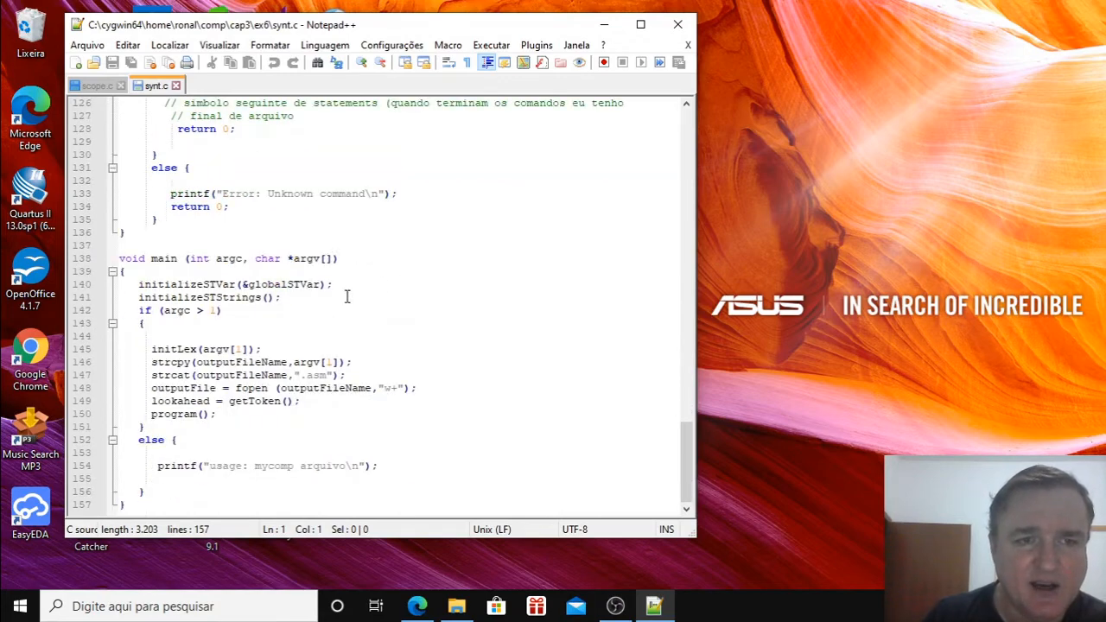
{"action": "scroll", "coordinate": [332, 300], "scroll_direction": "up", "scroll_amount": 20}
{"action": "scroll", "coordinate": [332, 301], "scroll_direction": "up", "scroll_amount": 20}
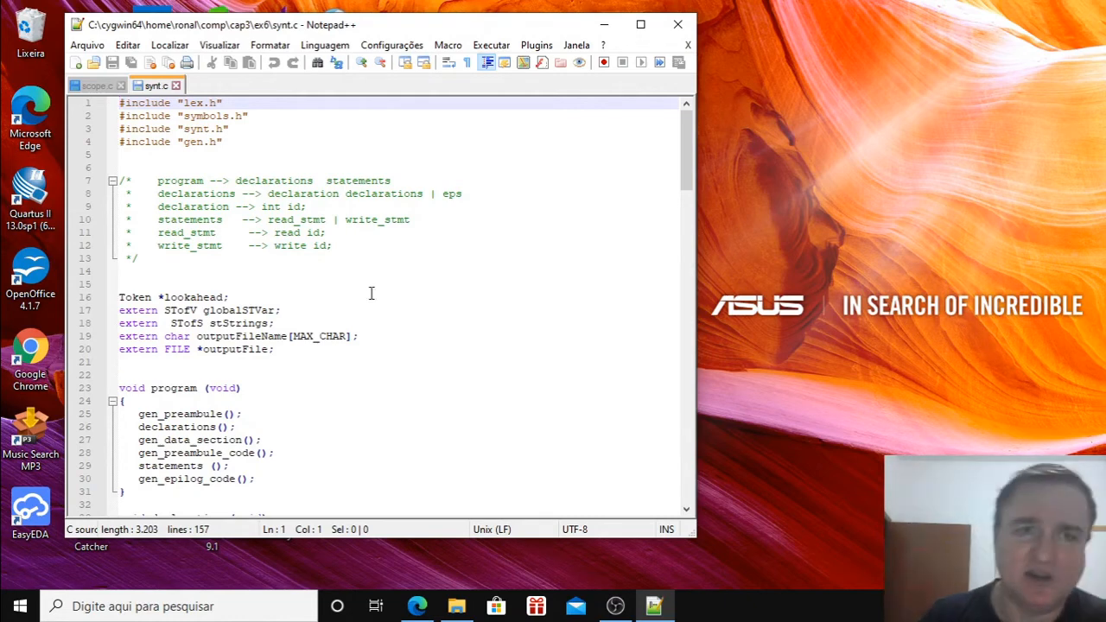
- Close both open source files and exit Notepad++
{"action": "left_click", "coordinate": [688, 46]}
{"action": "left_click", "coordinate": [688, 45]}
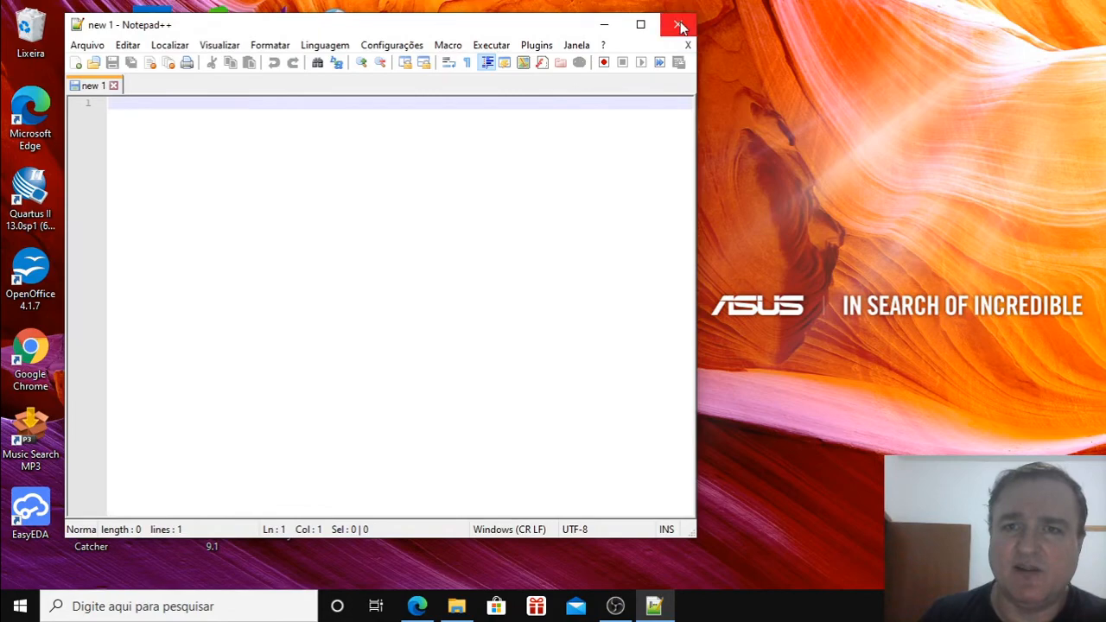
{"action": "left_click", "coordinate": [680, 26]}
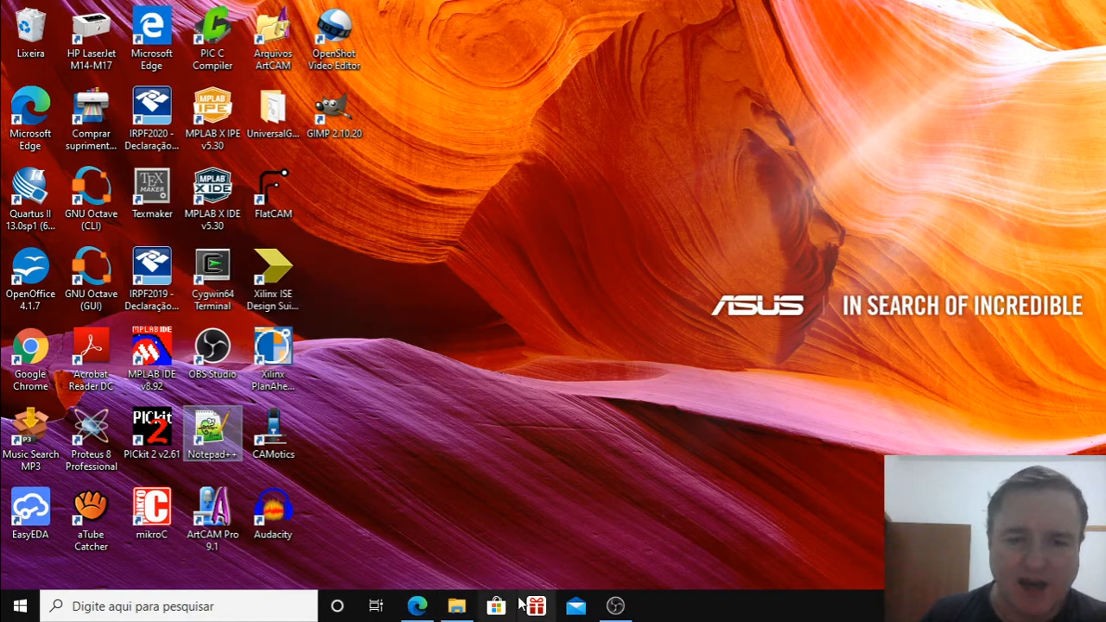
- Switch to File Explorer and open the comp folder inside the user's folder under cygwin64\home
{"action": "left_click", "coordinate": [459, 607]}
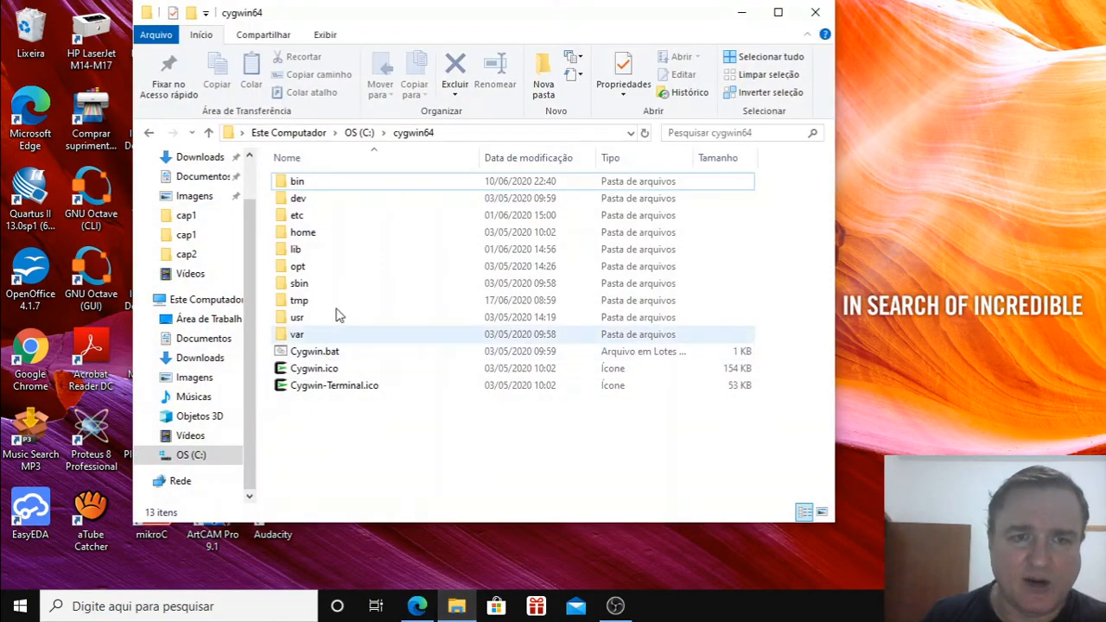
{"action": "double_click", "coordinate": [307, 235]}
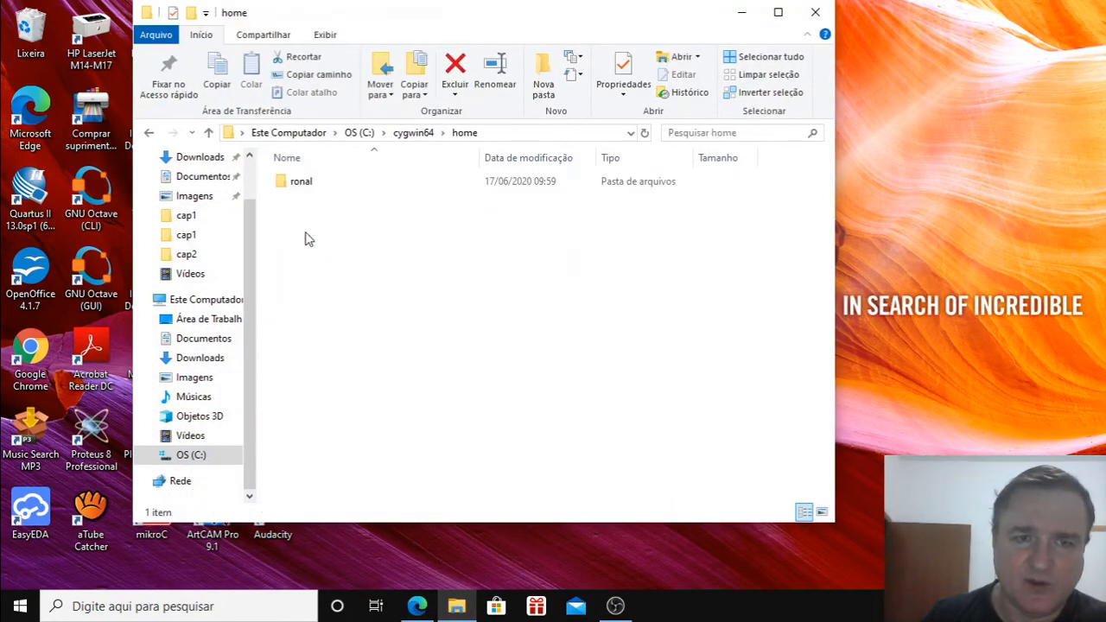
{"action": "double_click", "coordinate": [306, 182]}
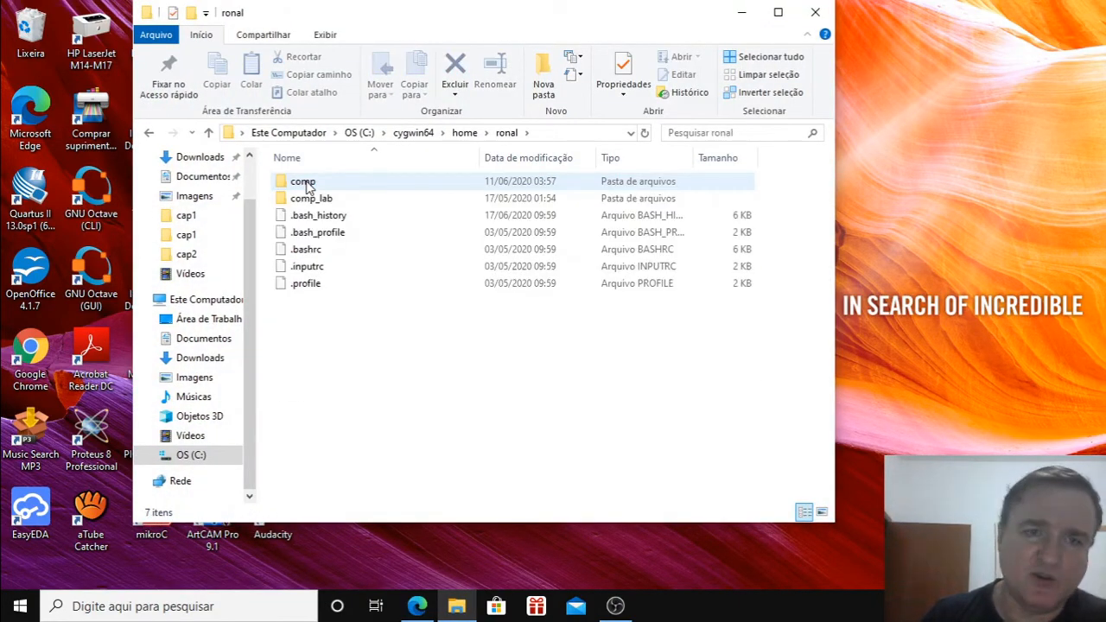
{"action": "left_click", "coordinate": [308, 185]}
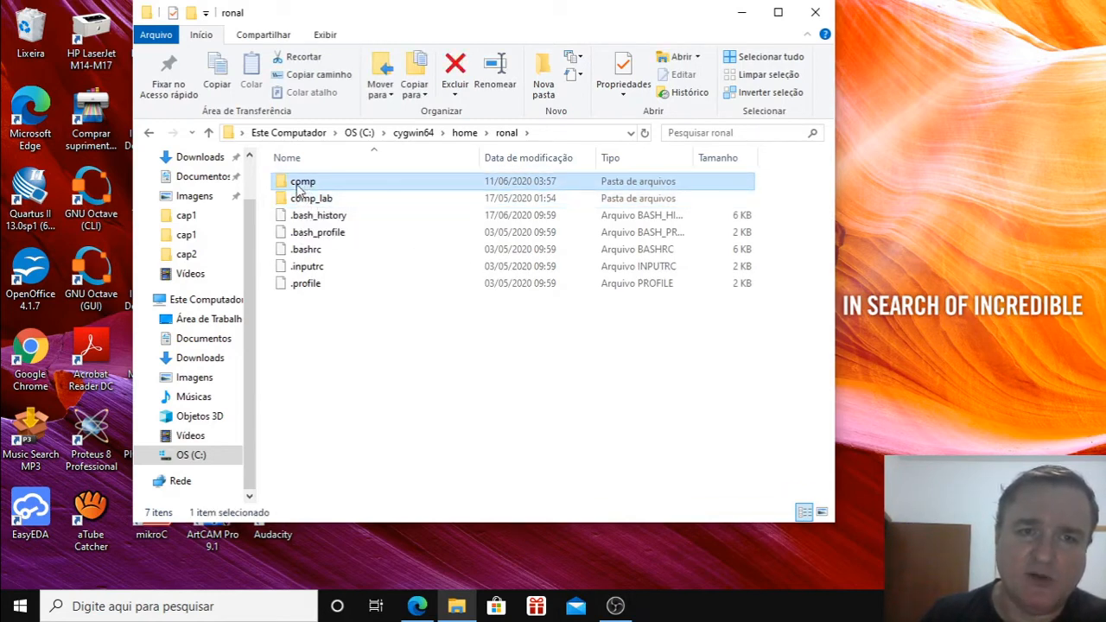
{"action": "double_click", "coordinate": [302, 184]}
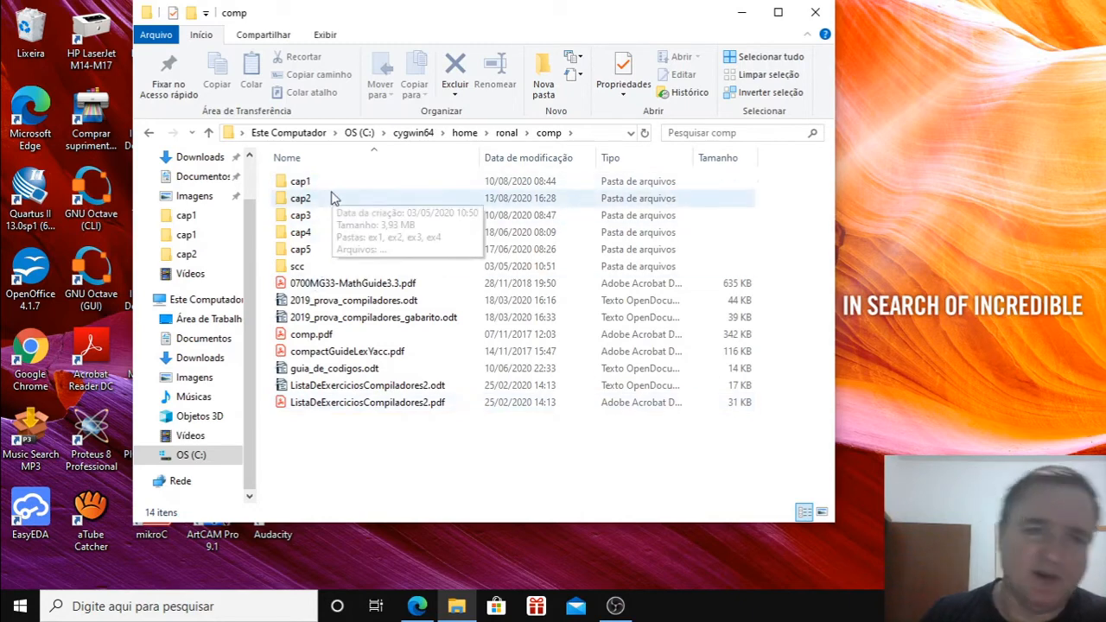
- Go back to the user's home folder and view the cap1 subfolder of comp_lab
{"action": "left_click", "coordinate": [153, 132]}
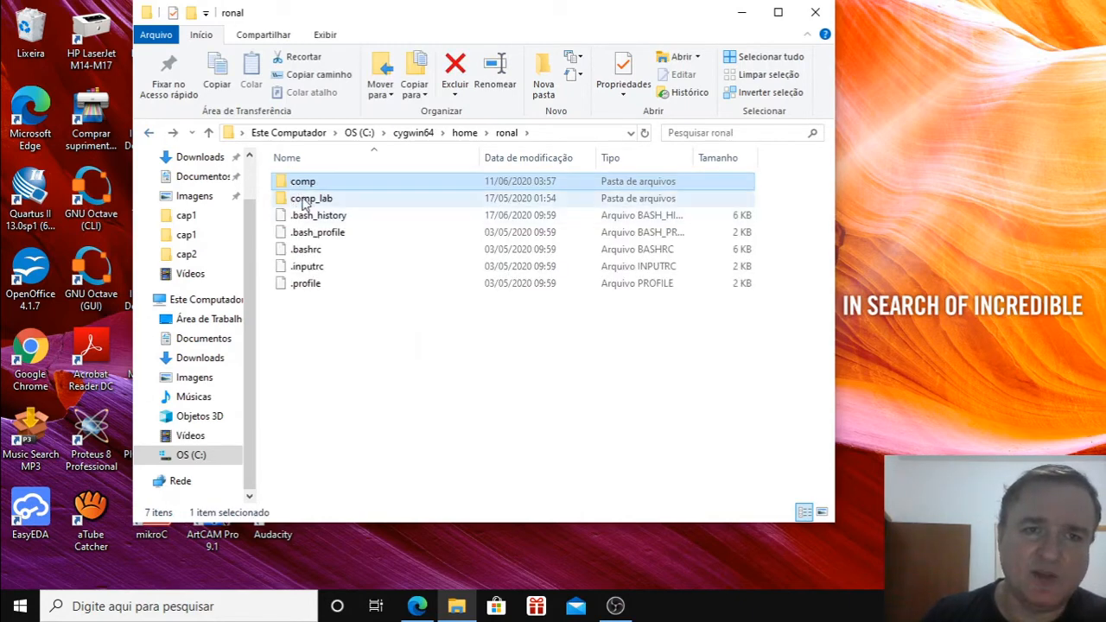
{"action": "double_click", "coordinate": [305, 204]}
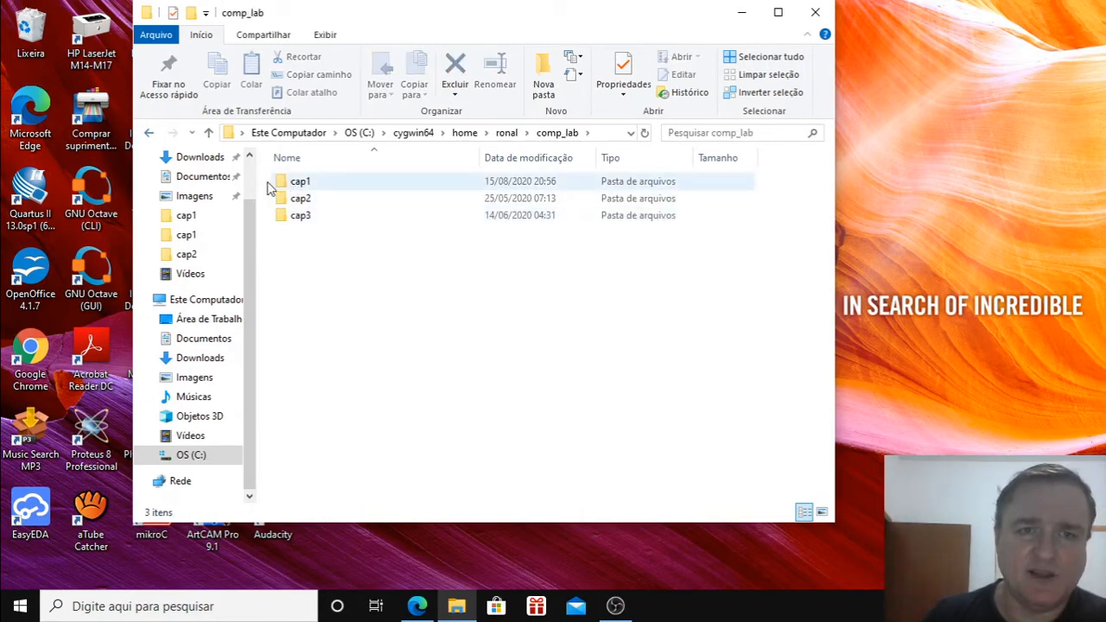
{"action": "double_click", "coordinate": [298, 183]}
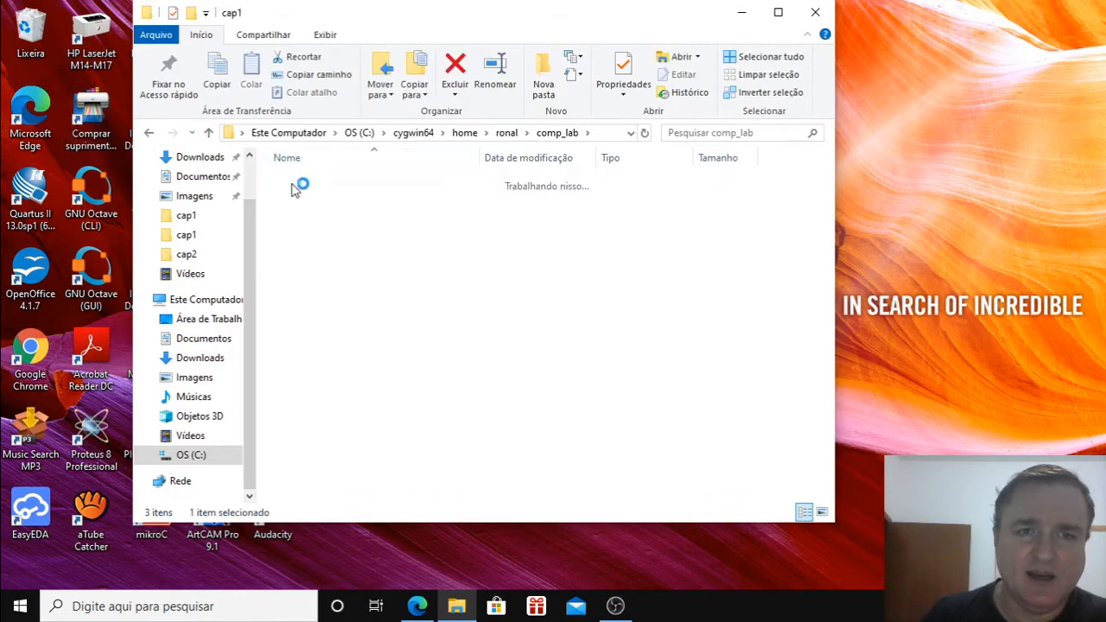
- Return to the cygwin64\home folder, clear the folder selection, and close File Explorer
{"action": "left_click", "coordinate": [151, 132]}
{"action": "left_click", "coordinate": [151, 133]}
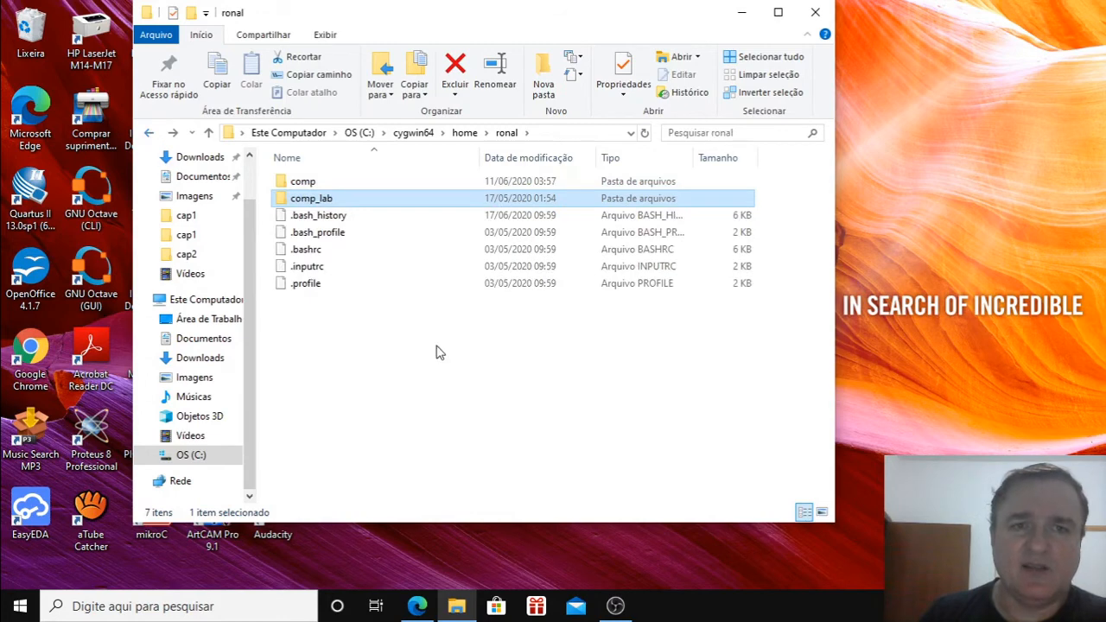
{"action": "left_click", "coordinate": [150, 135]}
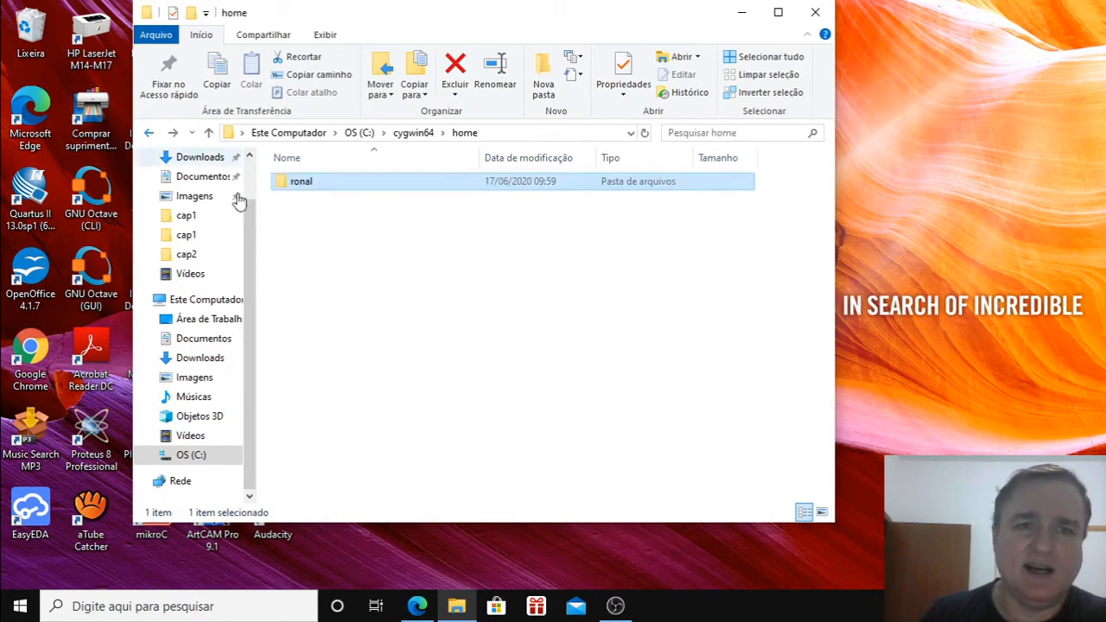
{"action": "left_click", "coordinate": [447, 321]}
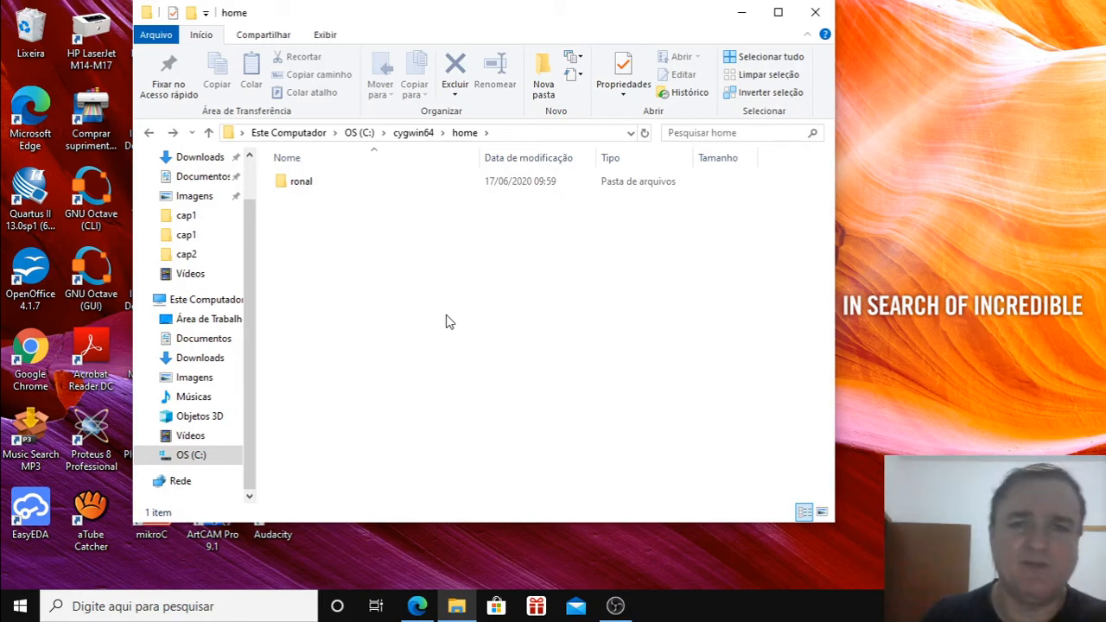
{"action": "left_click", "coordinate": [812, 14]}
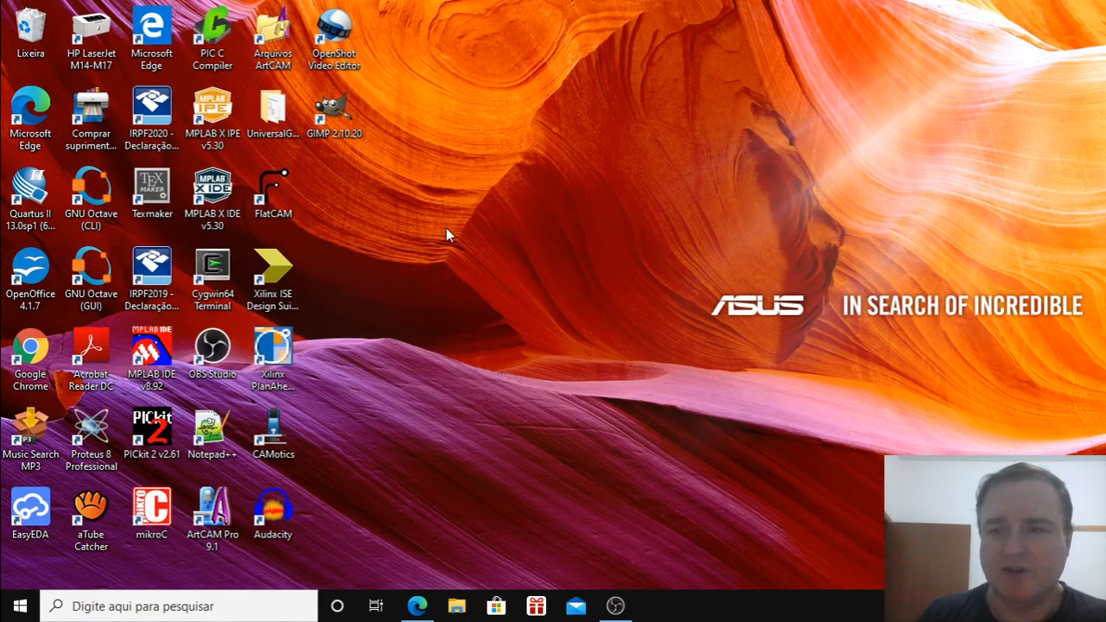